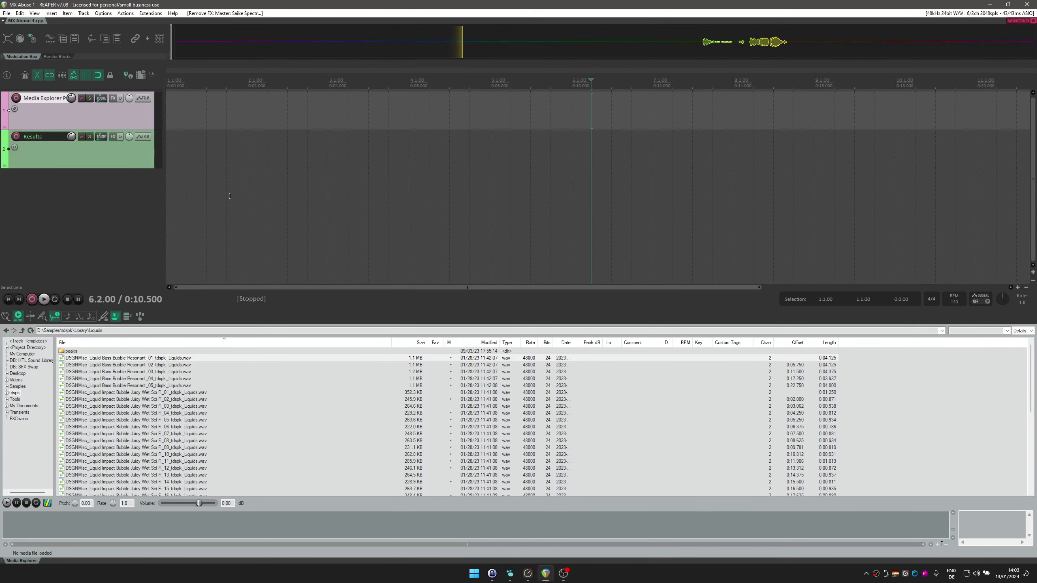
Audition the Liquid Bass Bubble Resonant_02 and Resonant_01 samples, then stop the preview.
{"action": "left_click", "coordinate": [169, 367]}
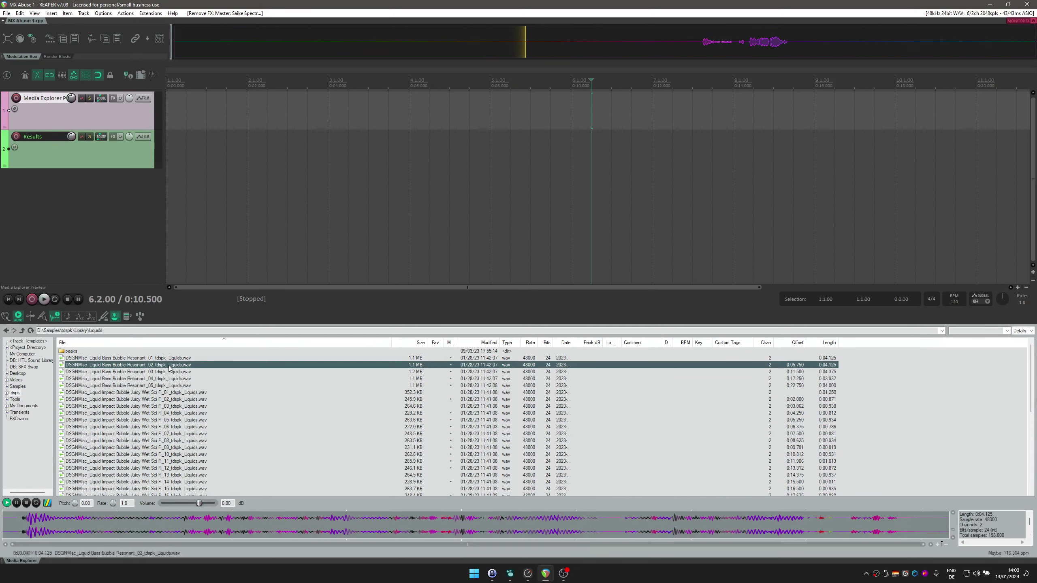
{"action": "left_click", "coordinate": [174, 358]}
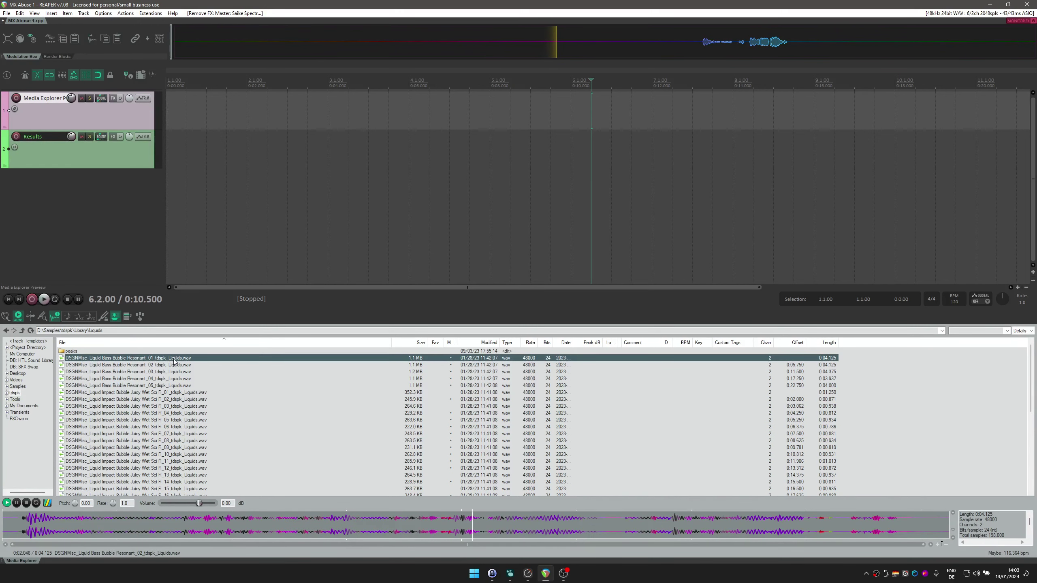
{"action": "left_click", "coordinate": [26, 503]}
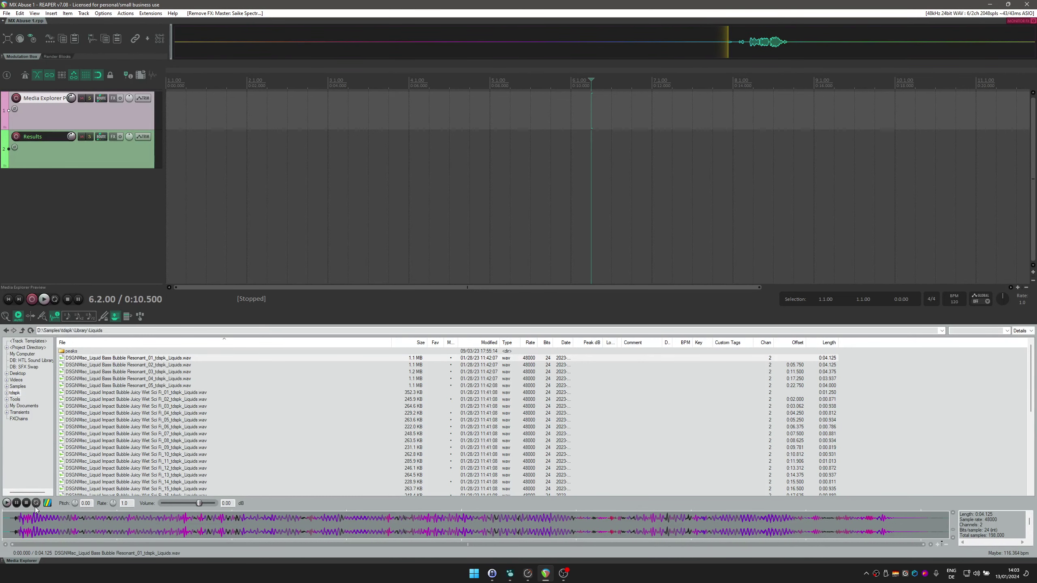
Play the preview through the 'Media Explorer Preview' track and show the master track.
{"action": "left_click", "coordinate": [48, 503]}
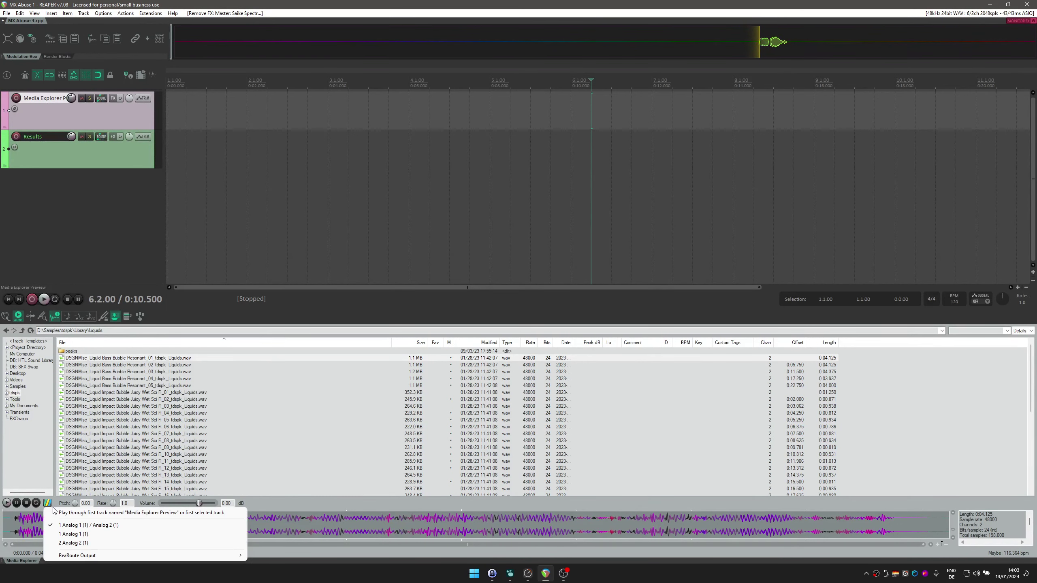
{"action": "left_click", "coordinate": [99, 516]}
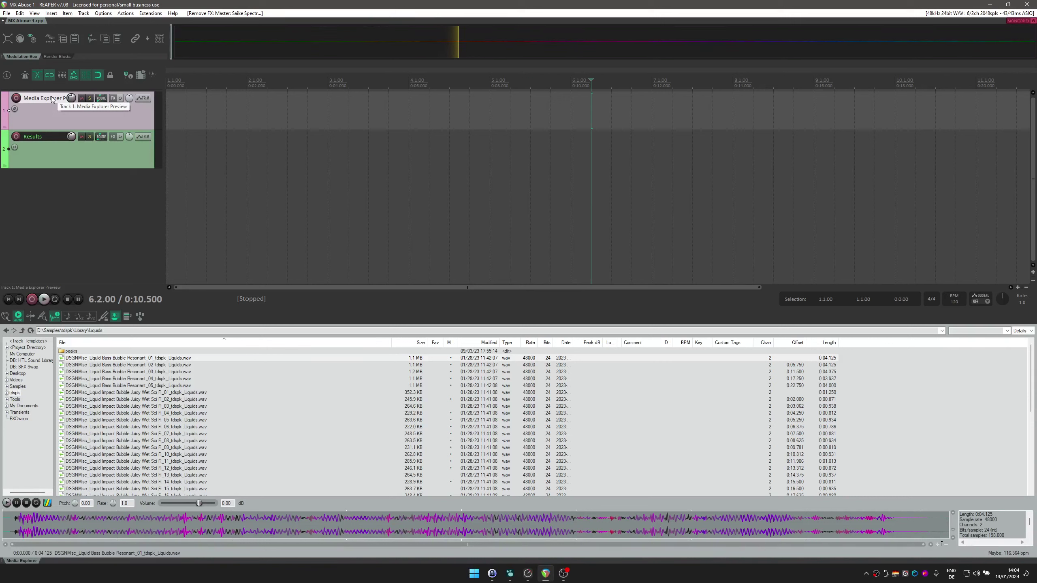
{"action": "key", "text": "ctrl+alt+m"}
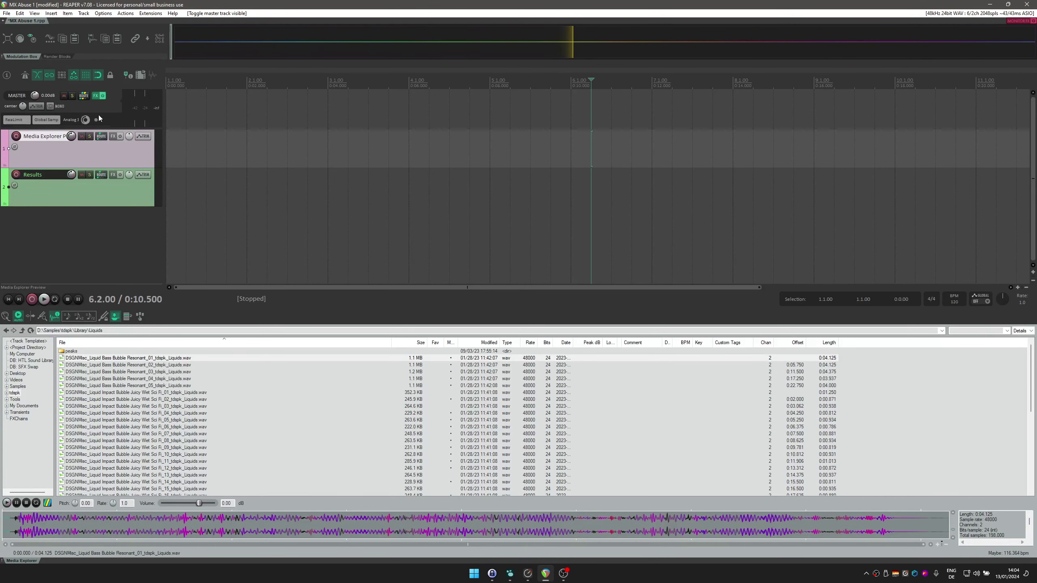
{"action": "left_click", "coordinate": [150, 359]}
{"action": "left_click", "coordinate": [151, 371]}
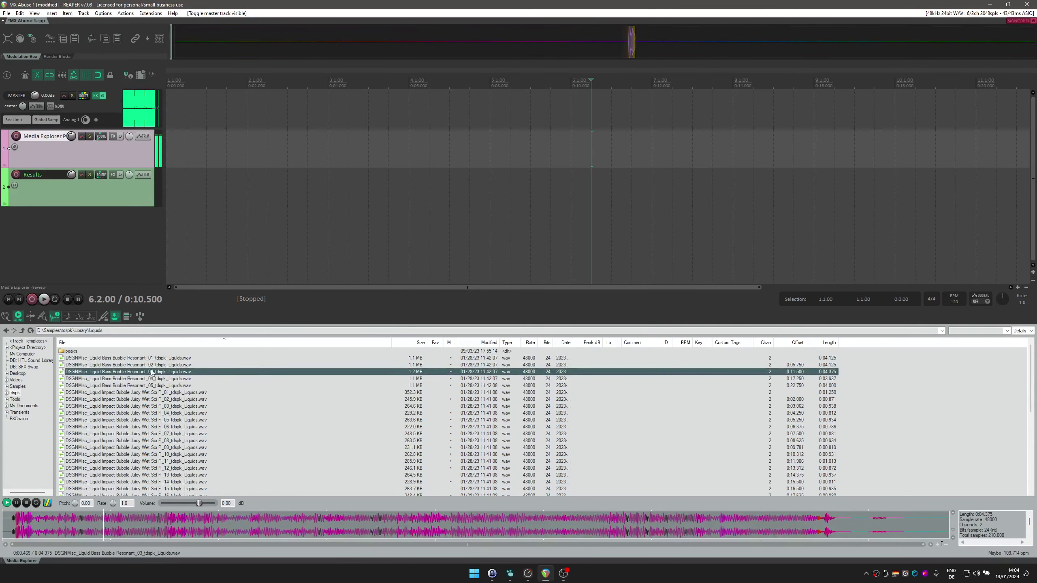
{"action": "left_click", "coordinate": [155, 358]}
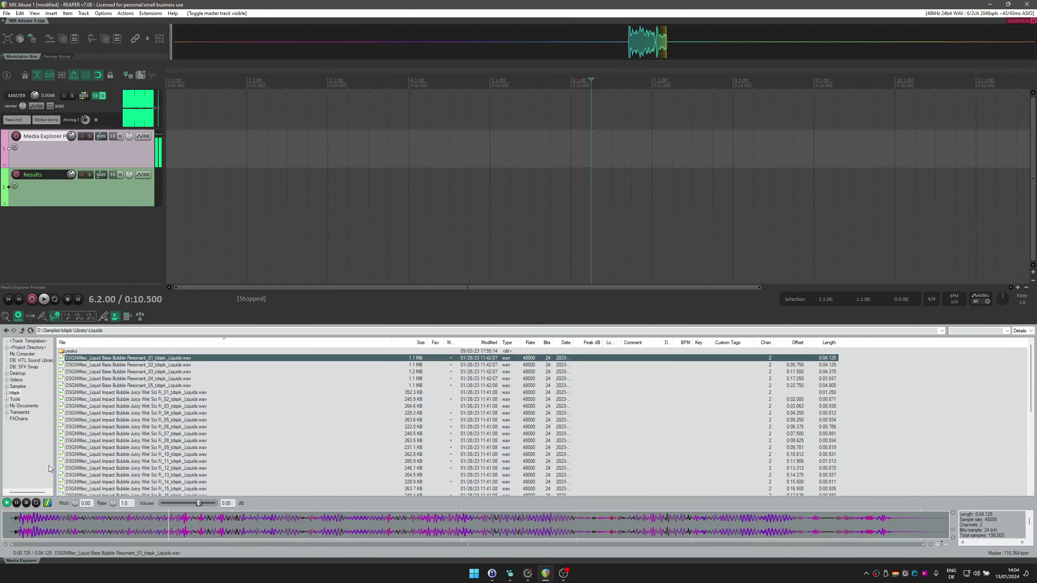
{"action": "left_click", "coordinate": [26, 504]}
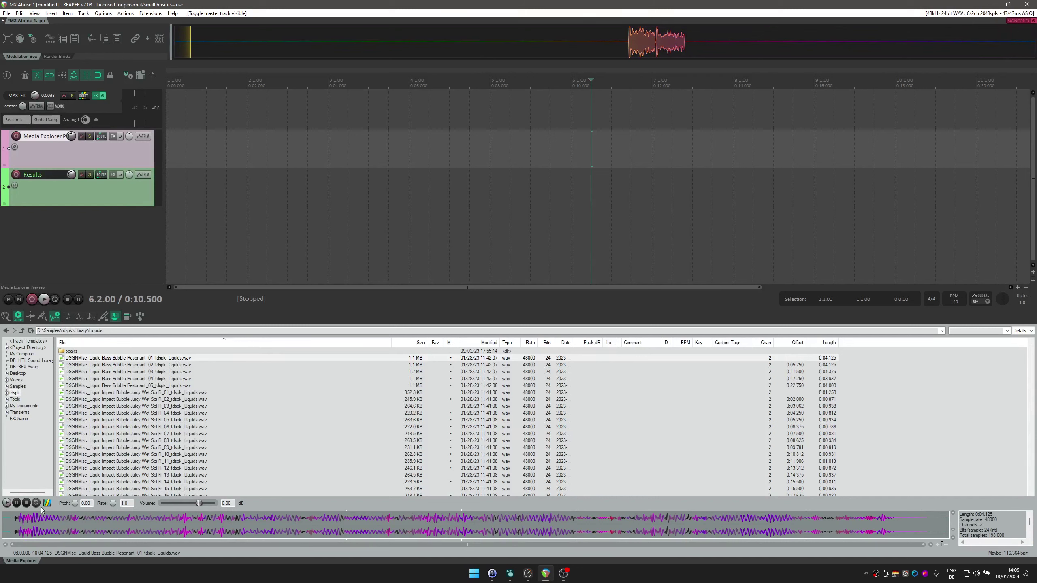
Preview the Resonant_01 bubble sample with the playback rate set to 0.474.
{"action": "left_click", "coordinate": [148, 365]}
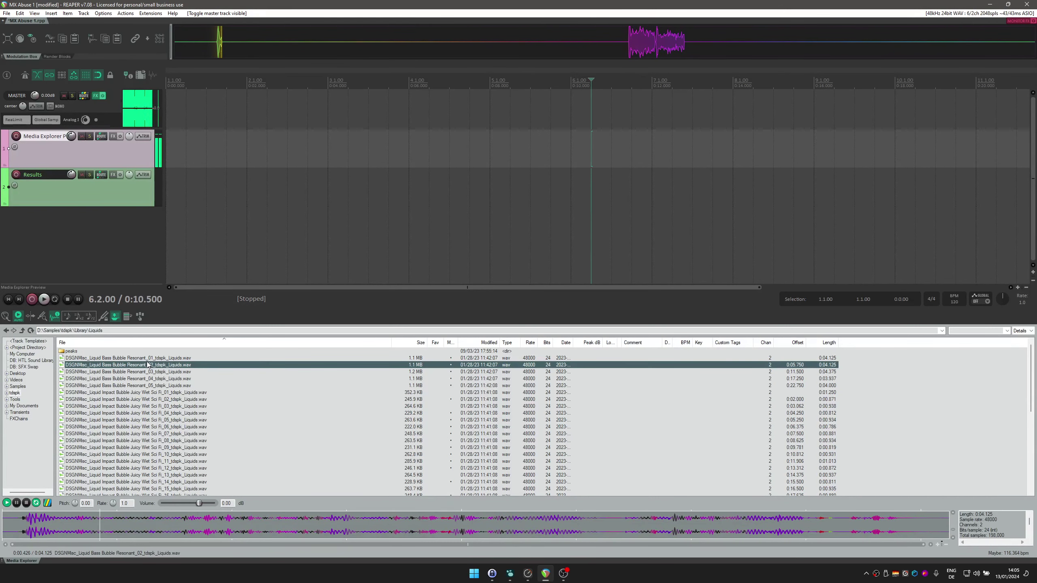
{"action": "left_click", "coordinate": [159, 358]}
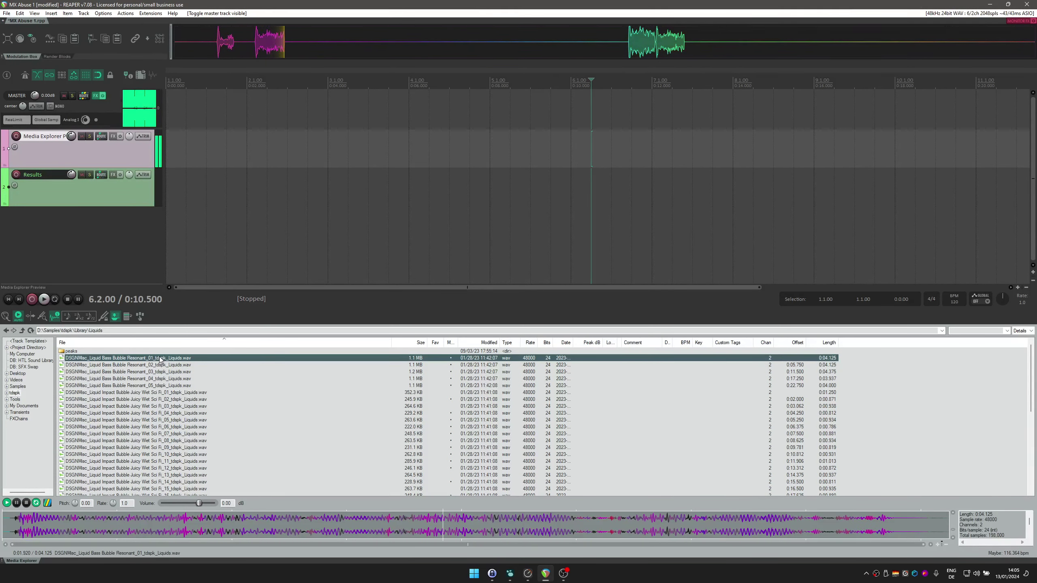
{"action": "left_click", "coordinate": [27, 503]}
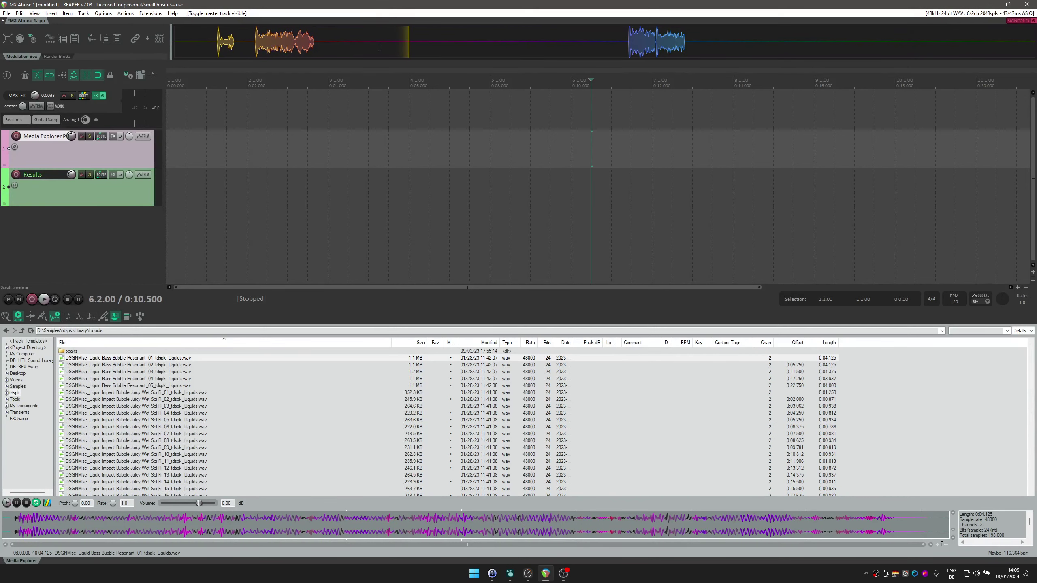
{"action": "left_click", "coordinate": [188, 358]}
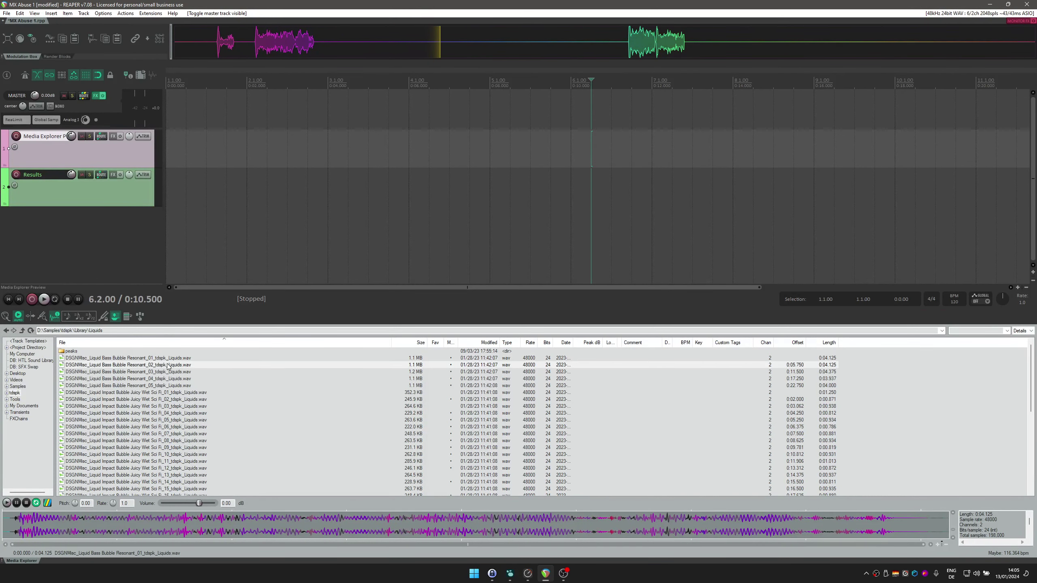
{"action": "mouse_move", "coordinate": [113, 503]}
{"action": "left_mouse_down"}
{"action": "mouse_move", "coordinate": [113, 484]}
{"action": "mouse_move", "coordinate": [113, 513]}
{"action": "left_mouse_up"}
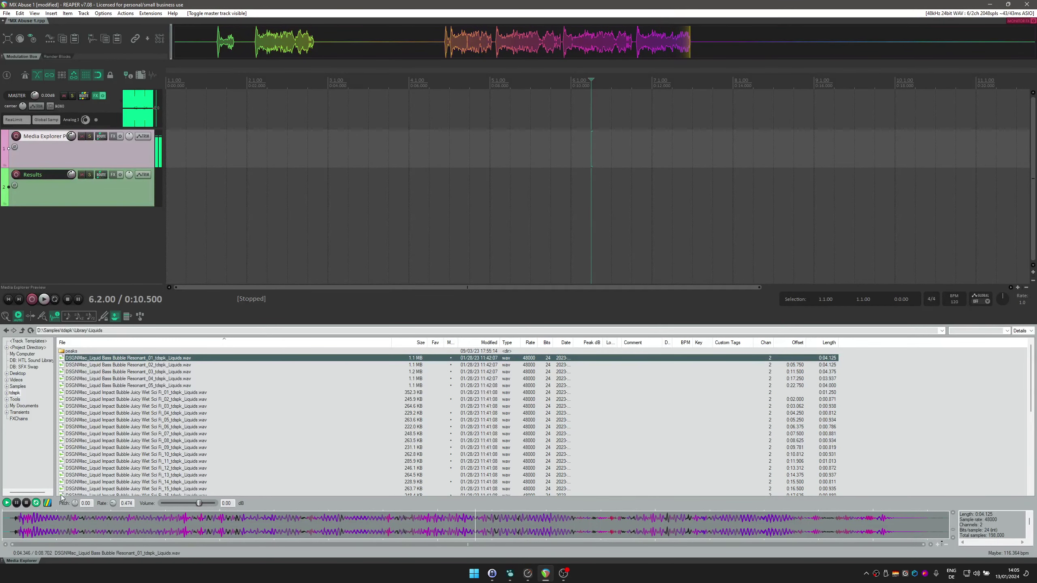
{"action": "left_click", "coordinate": [27, 504]}
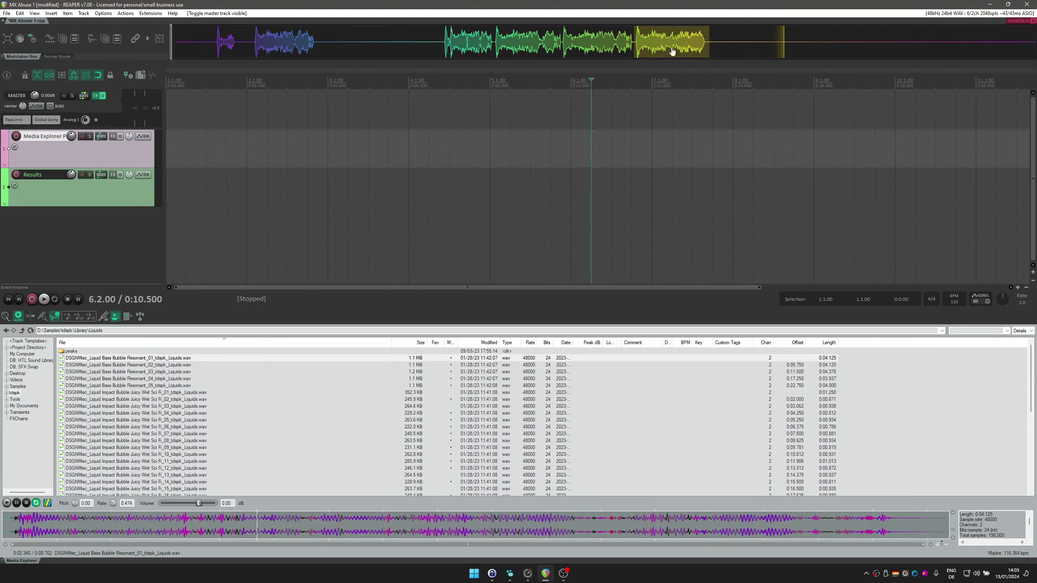
Capture the slowed preview onto the Results track, check playback, move it to 0:00, and return to tdspk.
{"action": "left_click", "coordinate": [189, 193]}
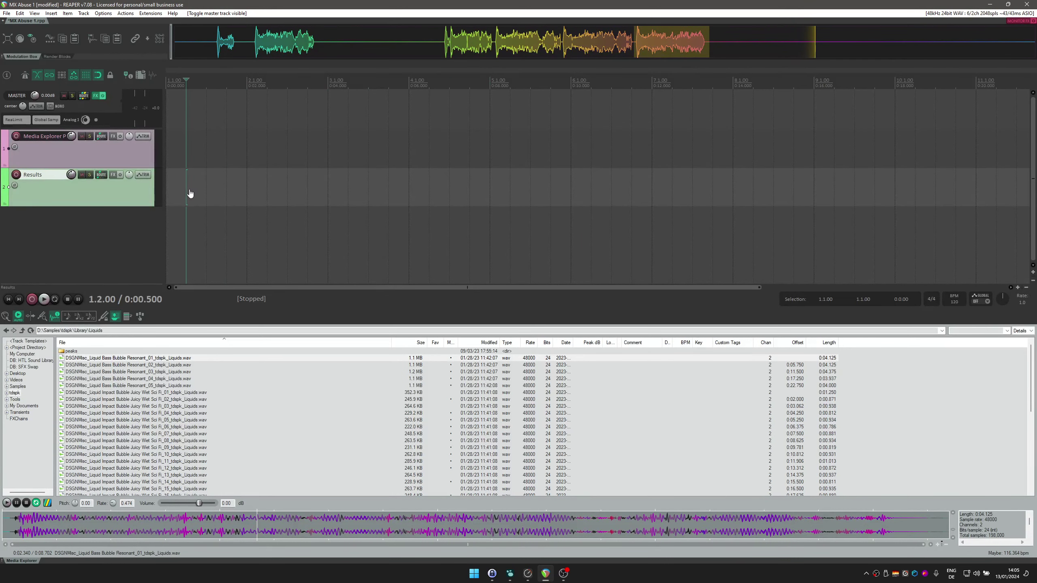
{"action": "left_click", "coordinate": [186, 158]}
{"action": "key", "text": "space"}
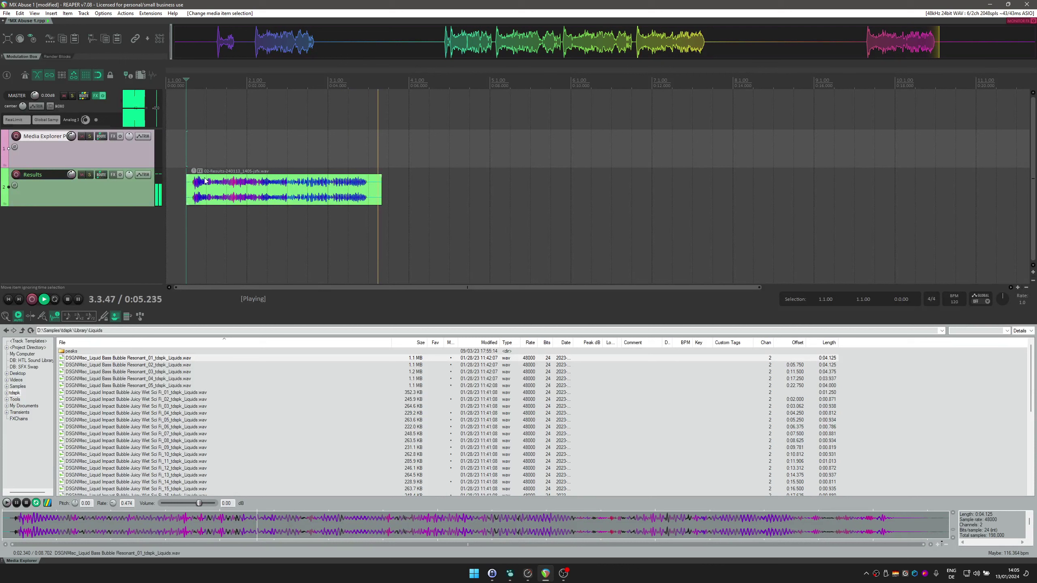
{"action": "key", "text": "space"}
{"action": "key", "text": "ctrl+z"}
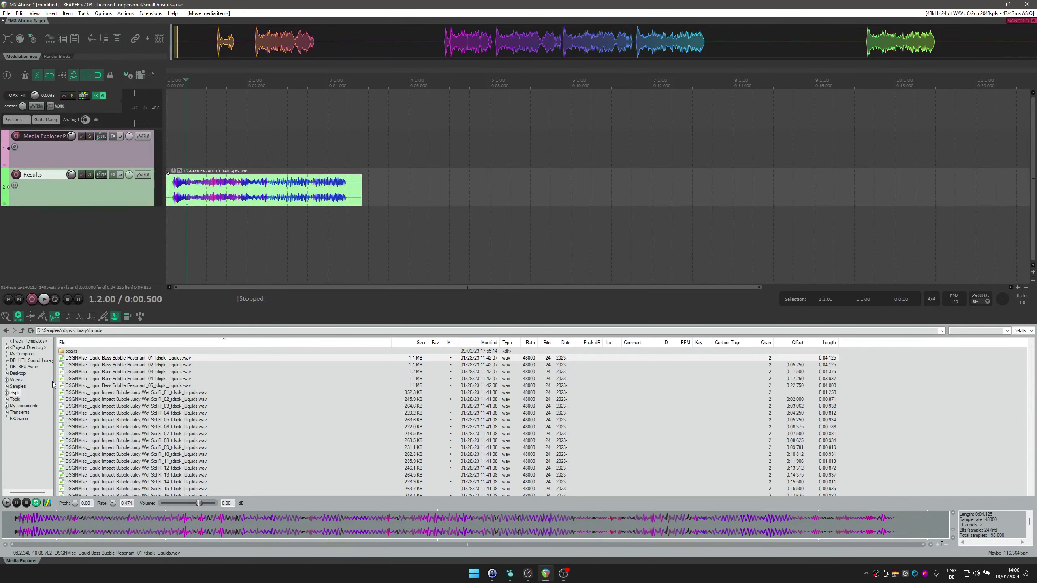
{"action": "left_click", "coordinate": [15, 393]}
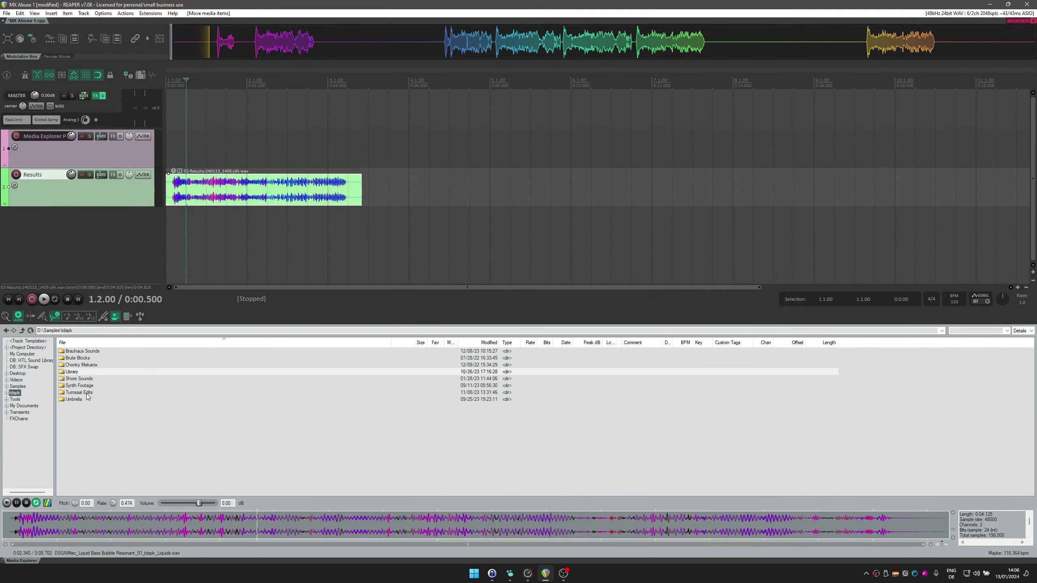
Slow the Library\Whooshes Noise Classic Harsh Processed sample to rate 0.439 and record it after the first clip.
{"action": "double_click", "coordinate": [89, 371]}
{"action": "left_click", "coordinate": [81, 427]}
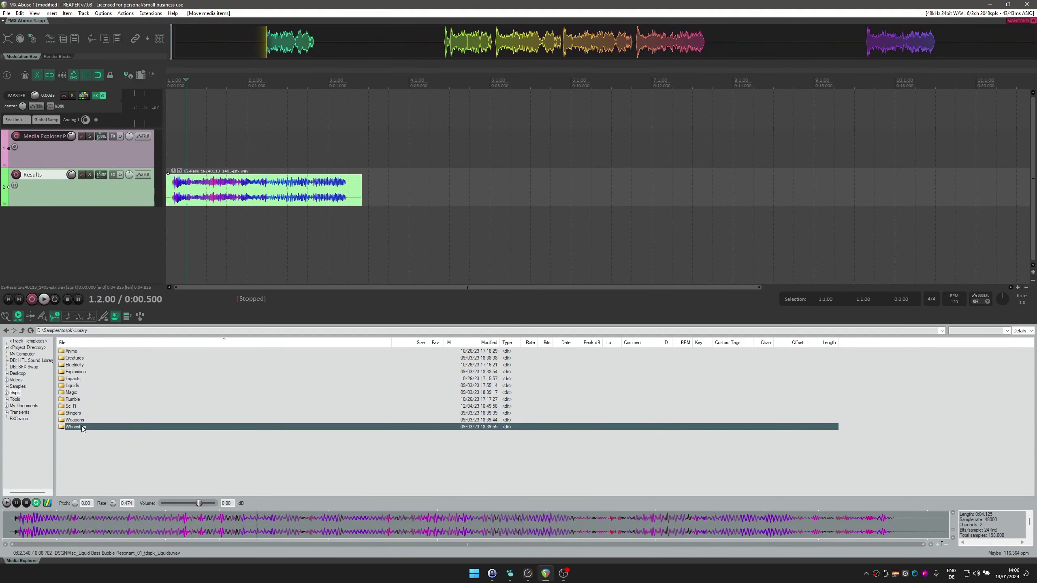
{"action": "double_click", "coordinate": [81, 426]}
{"action": "left_click", "coordinate": [105, 433]}
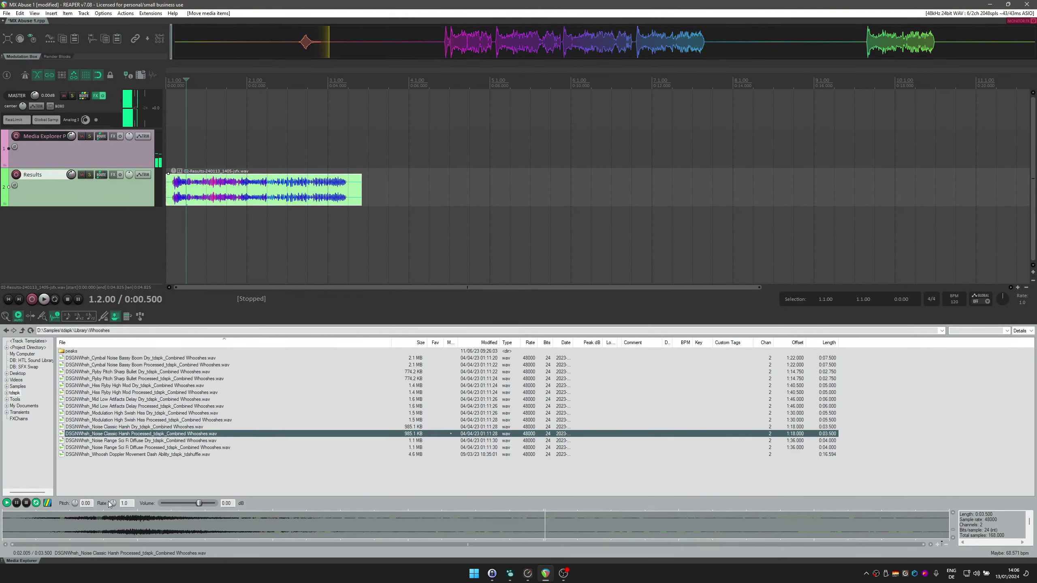
{"action": "left_click_drag", "start_coordinate": [110, 504], "coordinate": [111, 572]}
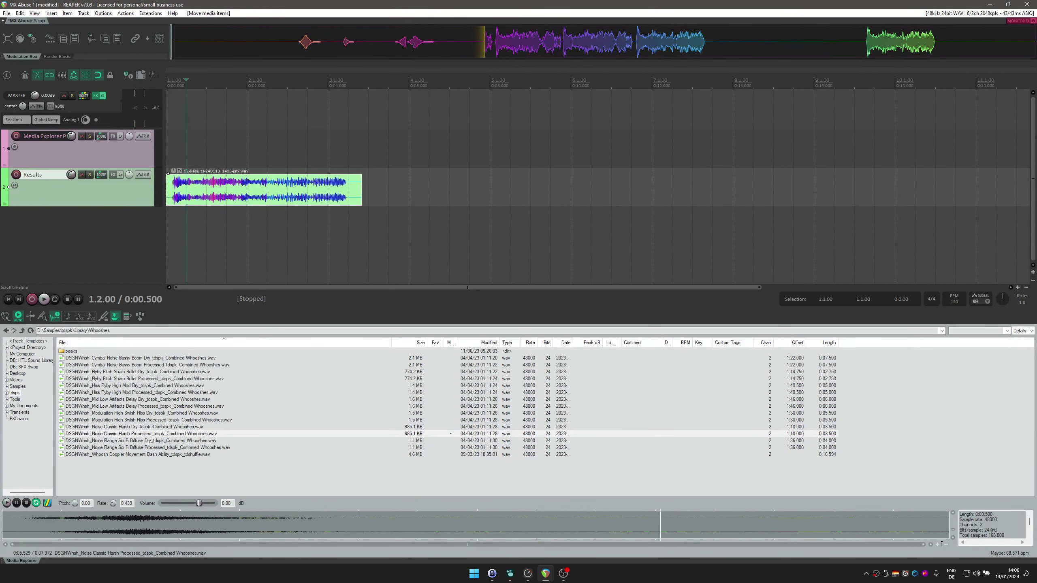
{"action": "left_click_drag", "start_coordinate": [391, 48], "coordinate": [399, 177]}
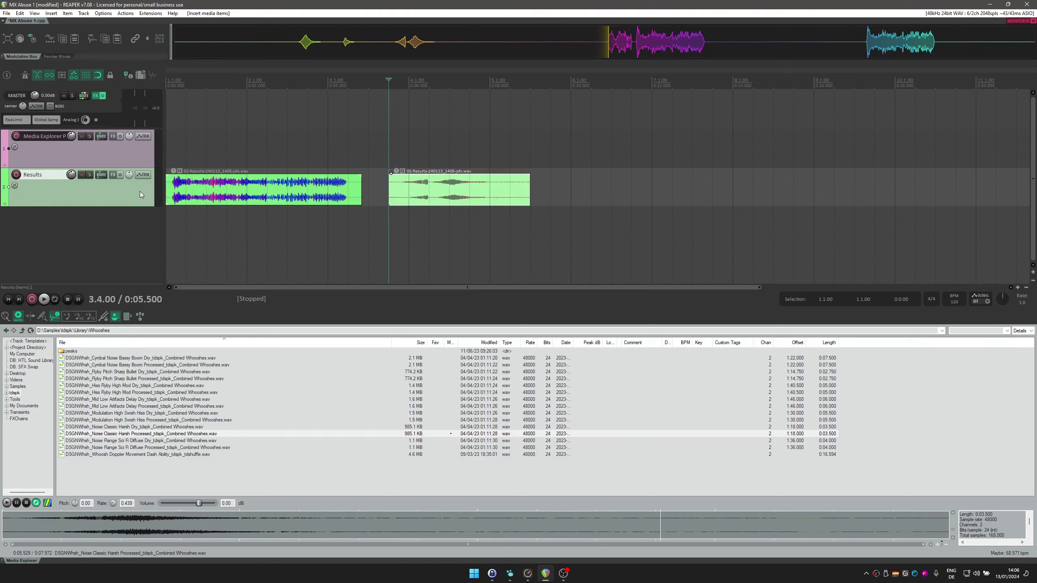
Add ReaPitch to the Media Explorer Preview track's effects chain and select its Shift parameter.
{"action": "left_click", "coordinate": [114, 137]}
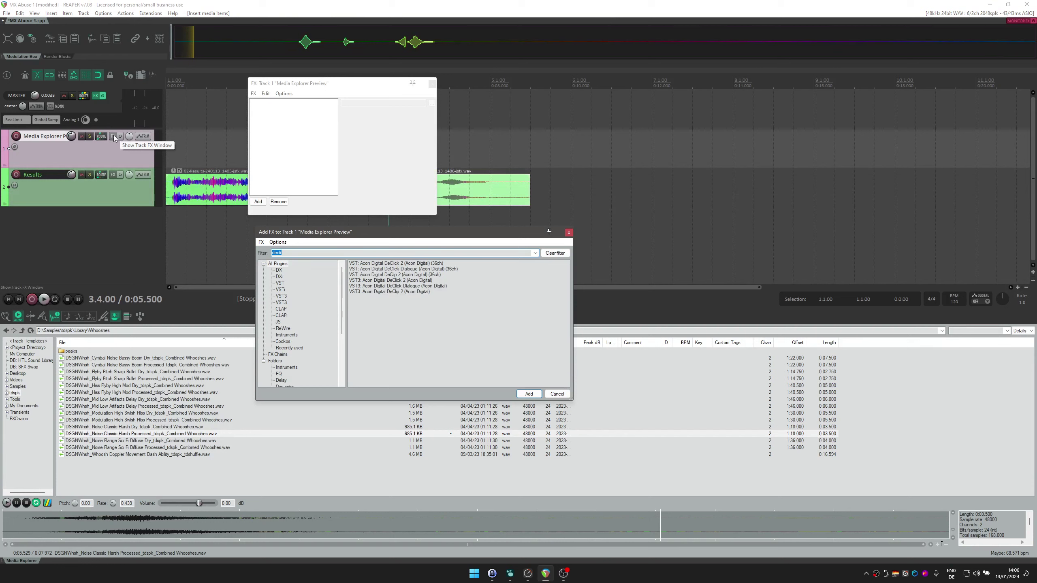
{"action": "type", "text": "reapi"}
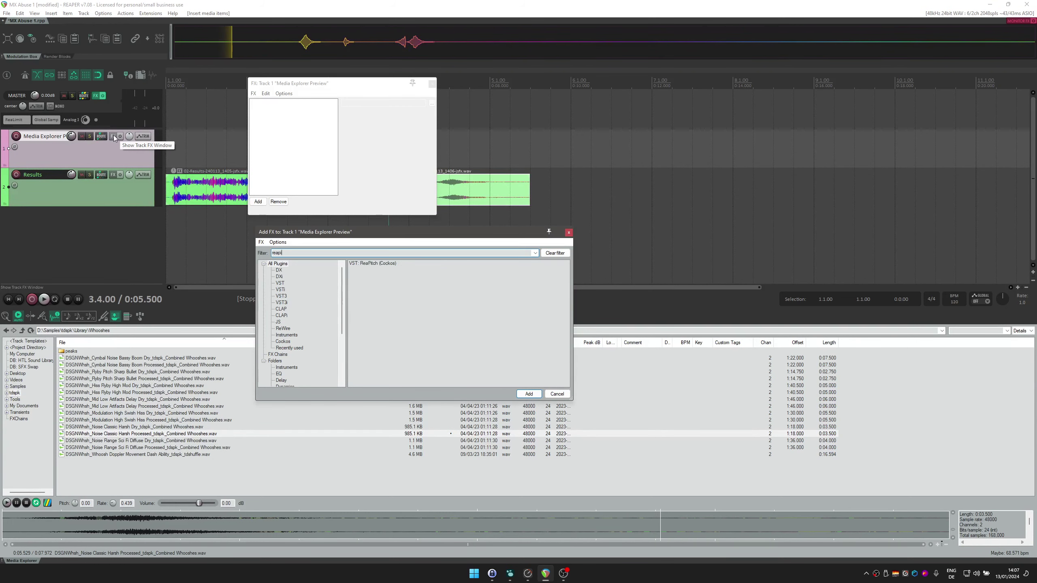
{"action": "key", "text": "Down"}
{"action": "key", "text": "Return"}
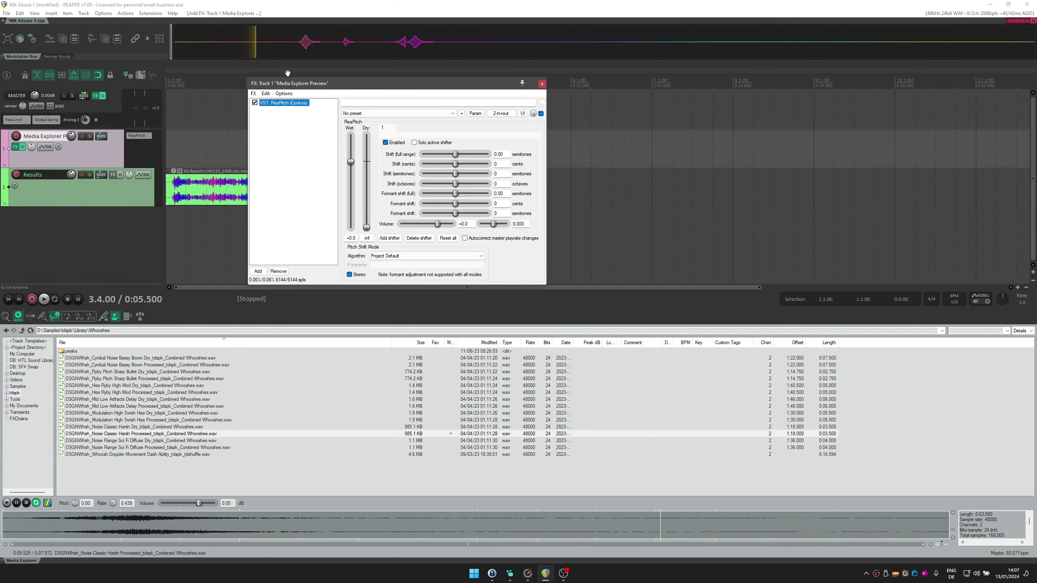
{"action": "left_click", "coordinate": [455, 158]}
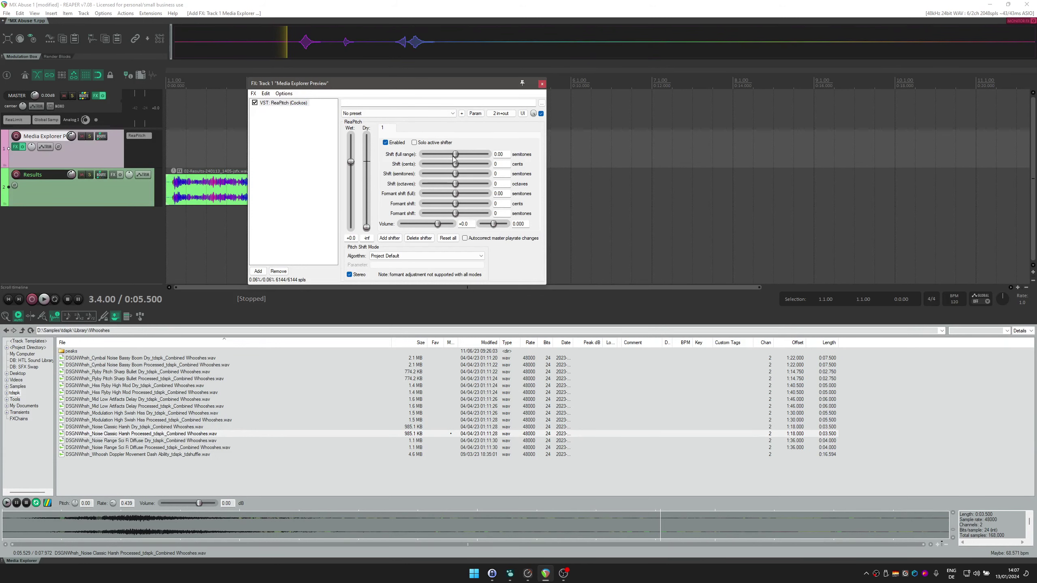
Give the Shift parameter a random-shape LFO at 4.75 Hz, centred on the baseline.
{"action": "left_click", "coordinate": [48, 41]}
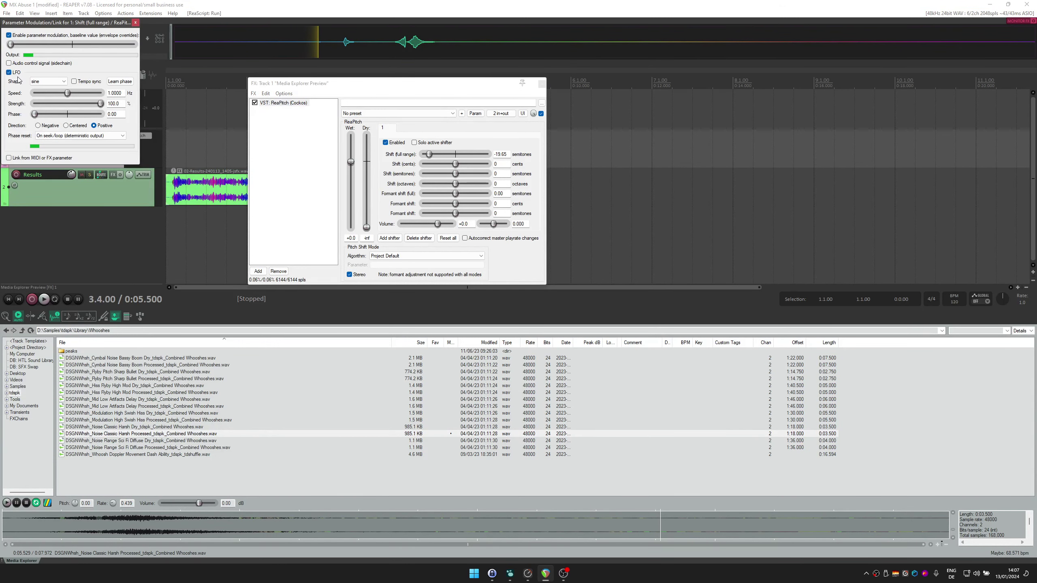
{"action": "left_click", "coordinate": [48, 81]}
{"action": "left_click", "coordinate": [38, 115]}
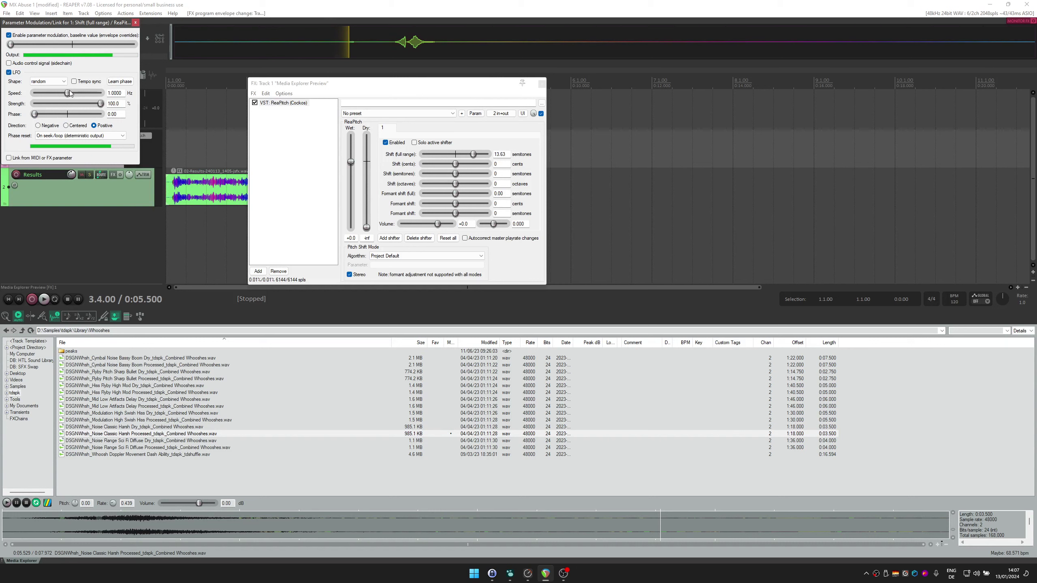
{"action": "mouse_move", "coordinate": [67, 93]}
{"action": "left_mouse_down"}
{"action": "mouse_move", "coordinate": [86, 93]}
{"action": "mouse_move", "coordinate": [69, 107]}
{"action": "left_mouse_up"}
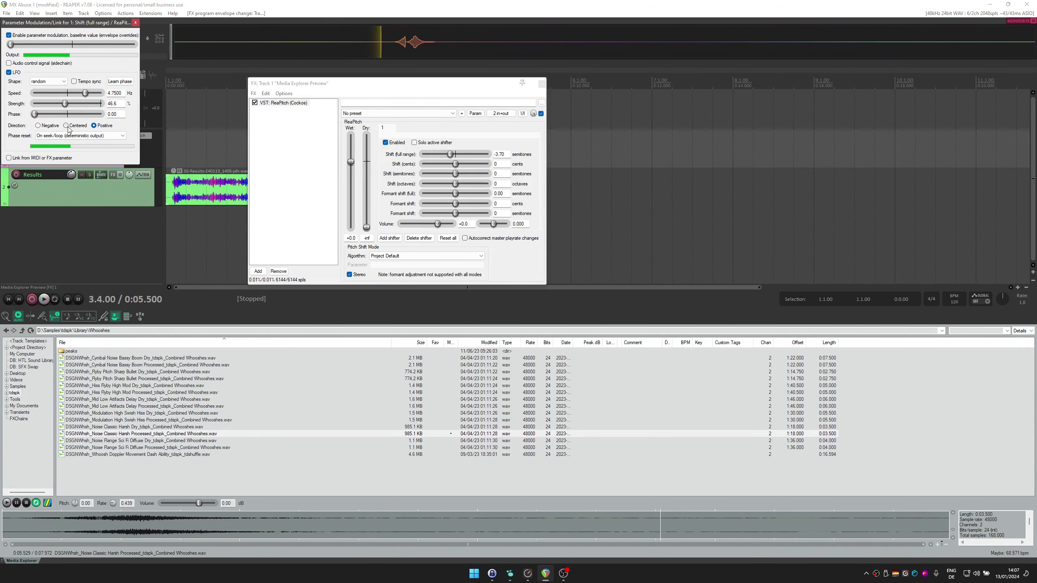
{"action": "left_click", "coordinate": [68, 127]}
Browse to Library\Liquids and preview the Bass Bubble Resonant_03 sample.
{"action": "left_click", "coordinate": [22, 331]}
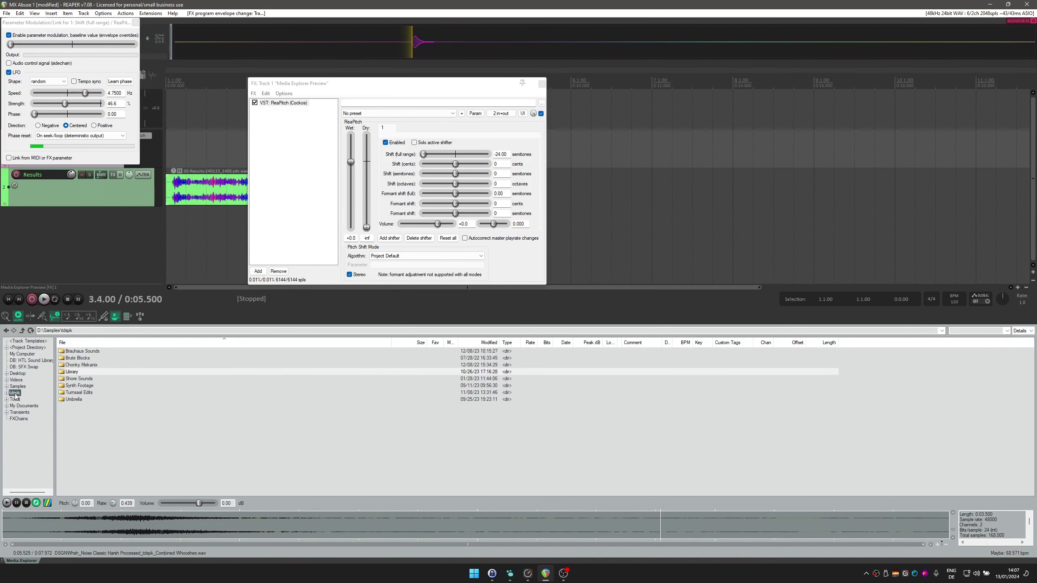
{"action": "double_click", "coordinate": [82, 388]}
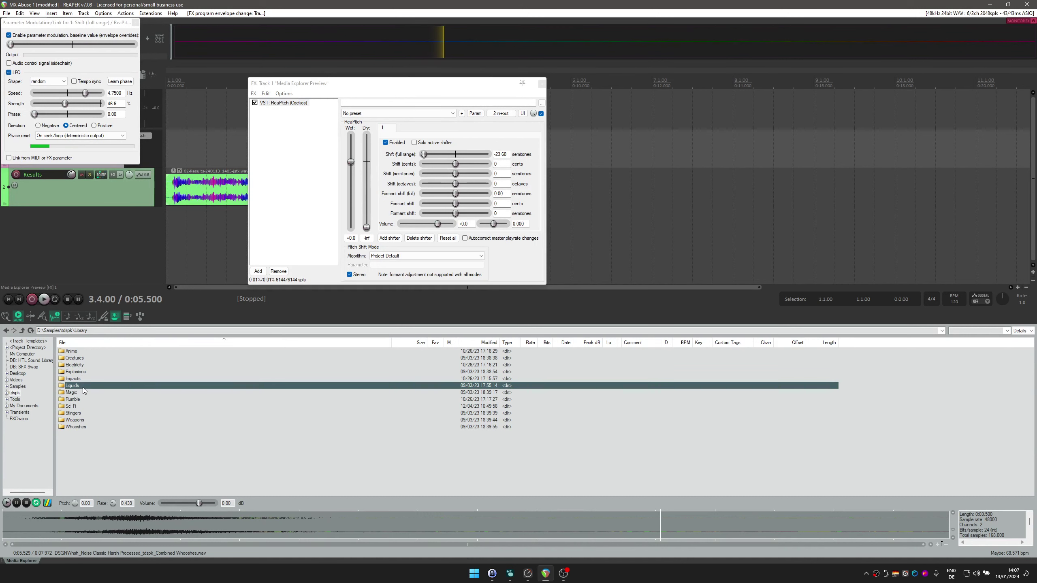
{"action": "left_click", "coordinate": [144, 372]}
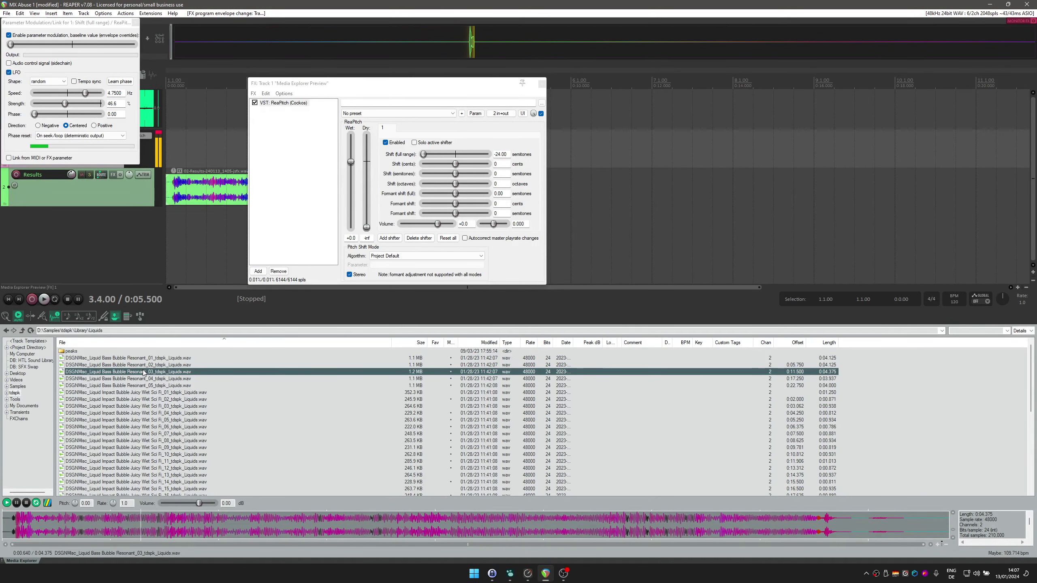
Reset the modulation baseline, set LFO strength to 55.6% and dry signal to -4.7, then stop preview.
{"action": "left_click_drag", "start_coordinate": [81, 22], "coordinate": [693, 139]}
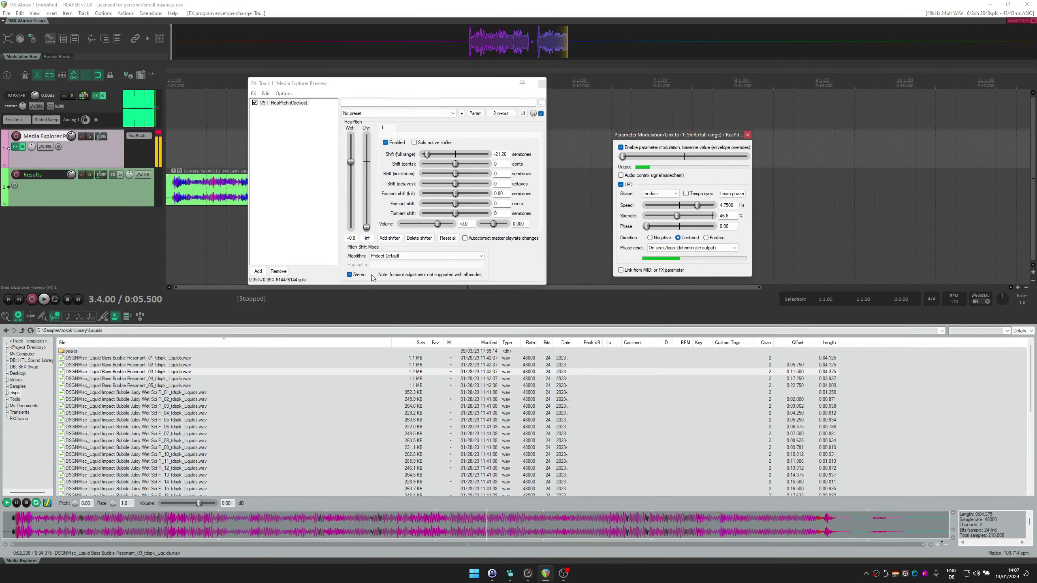
{"action": "left_click", "coordinate": [424, 156]}
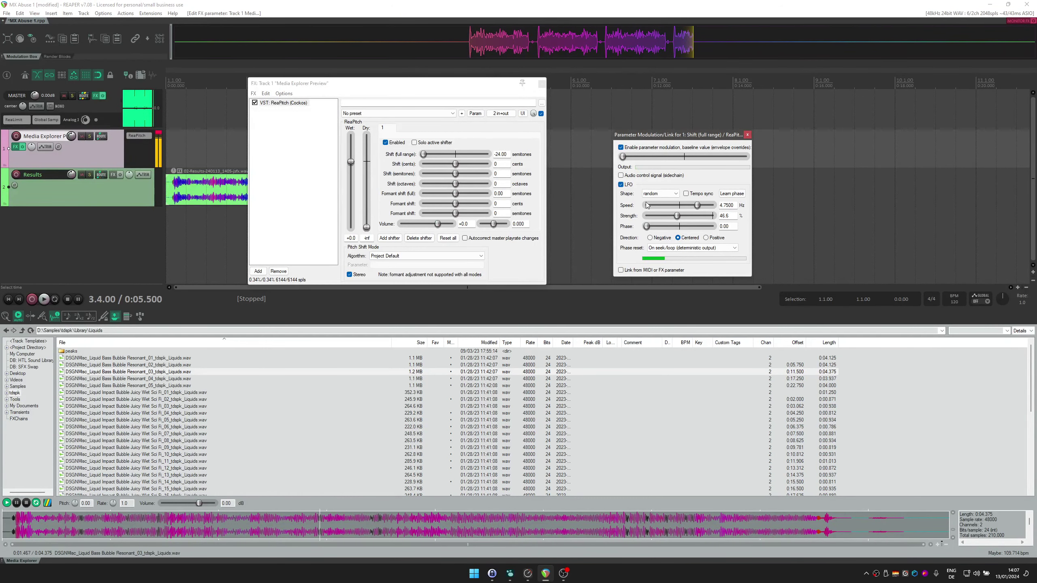
{"action": "double_click", "coordinate": [623, 157]}
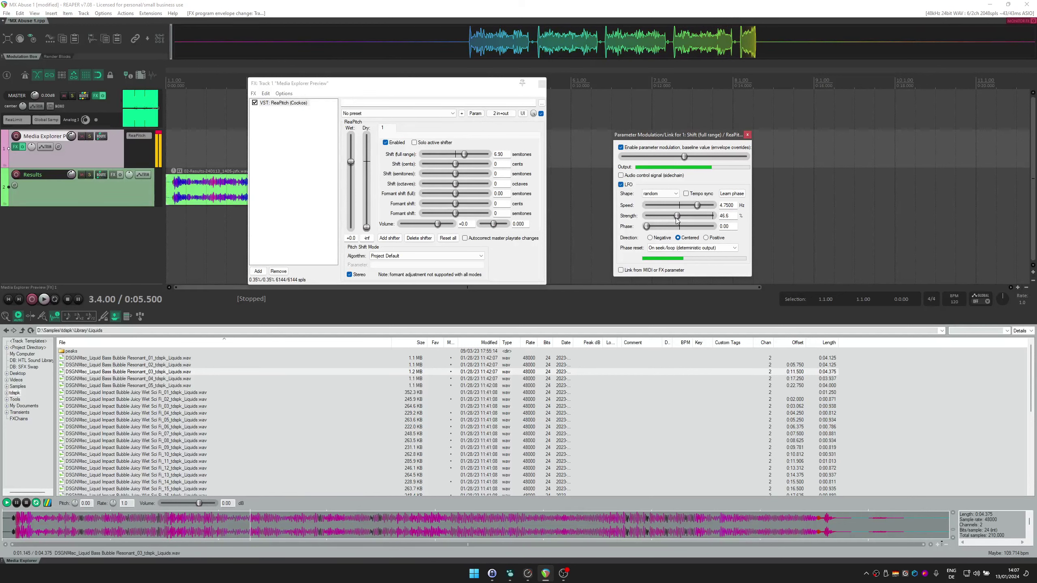
{"action": "left_click_drag", "start_coordinate": [676, 216], "coordinate": [689, 217]}
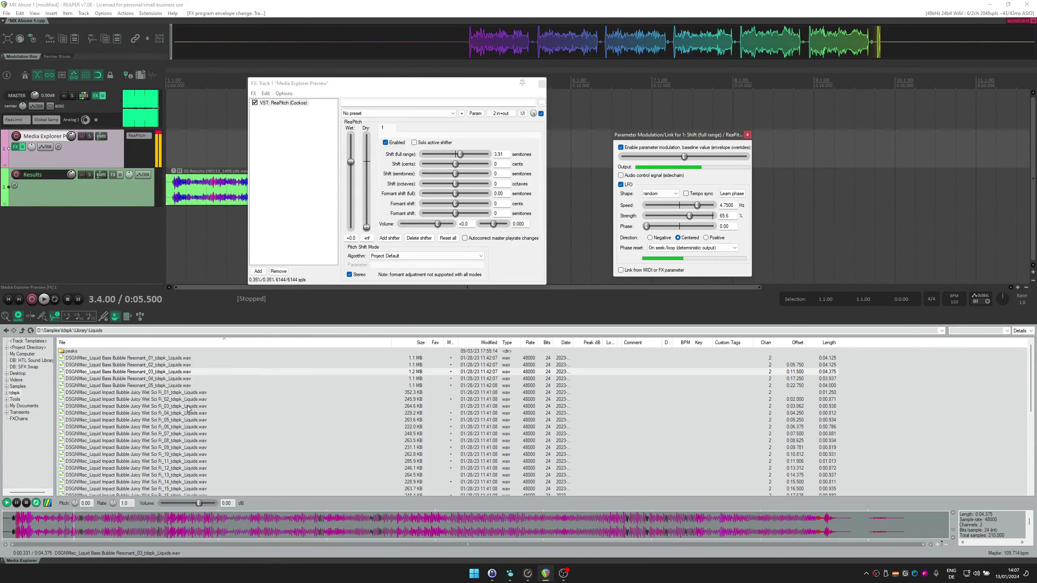
{"action": "left_click_drag", "start_coordinate": [366, 228], "coordinate": [370, 172]}
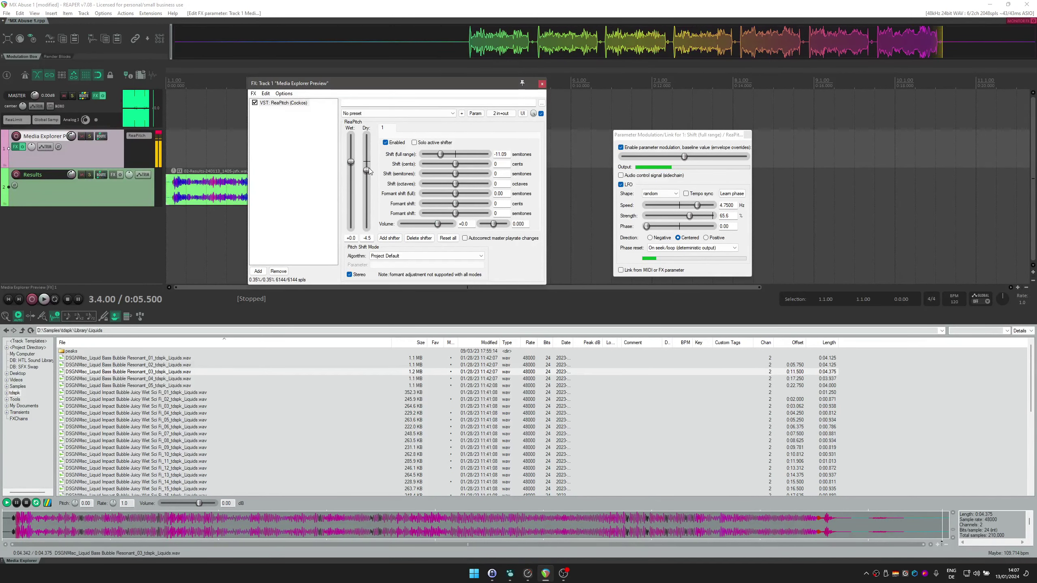
{"action": "left_click", "coordinate": [27, 503]}
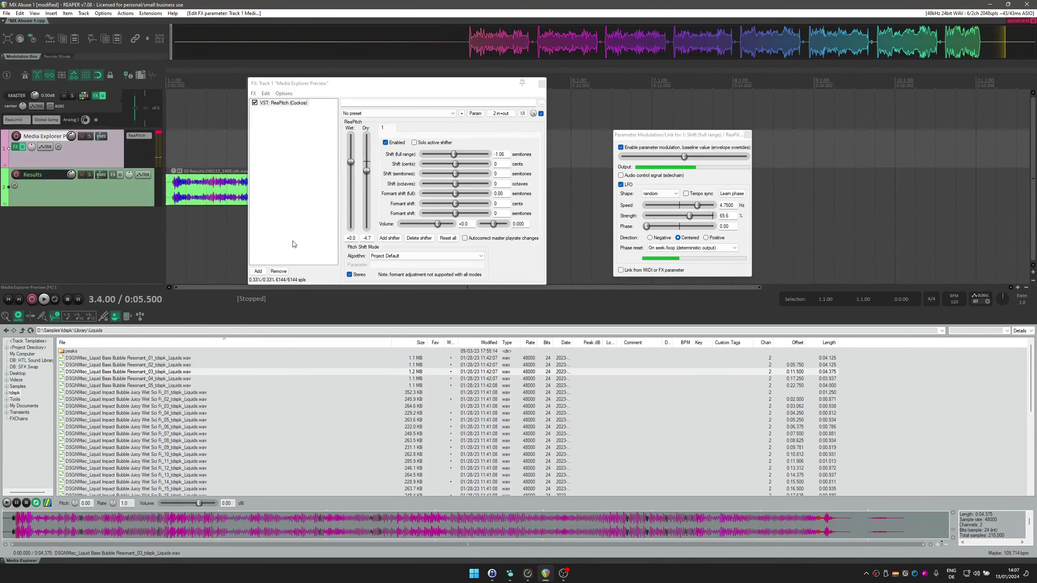
Add JS: Tremolo after ReaPitch with 0 dB amount and 27 Hz frequency, previewing Resonant_03.
{"action": "left_click", "coordinate": [263, 272]}
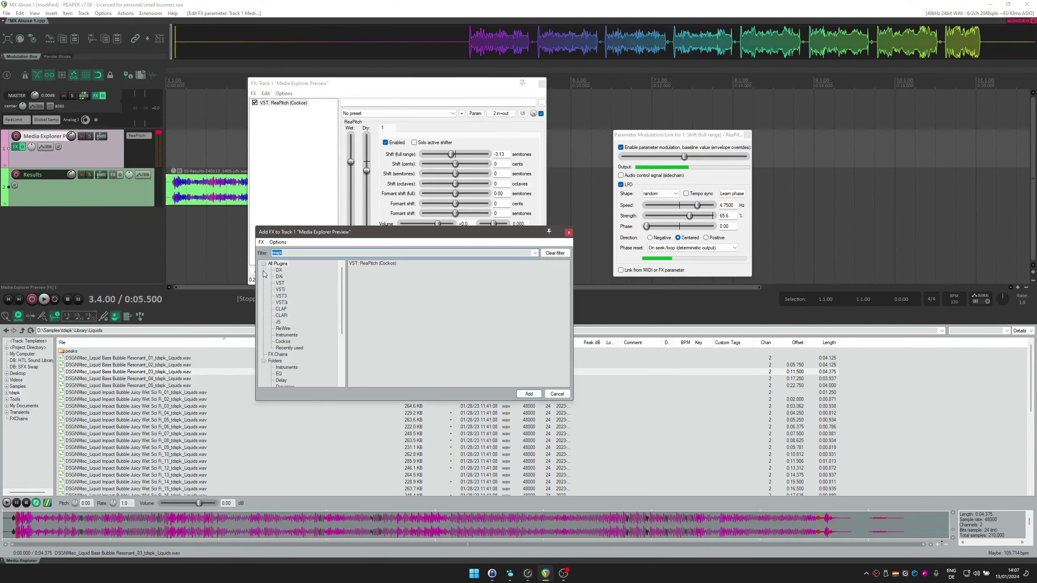
{"action": "key", "text": "BackSpace"}
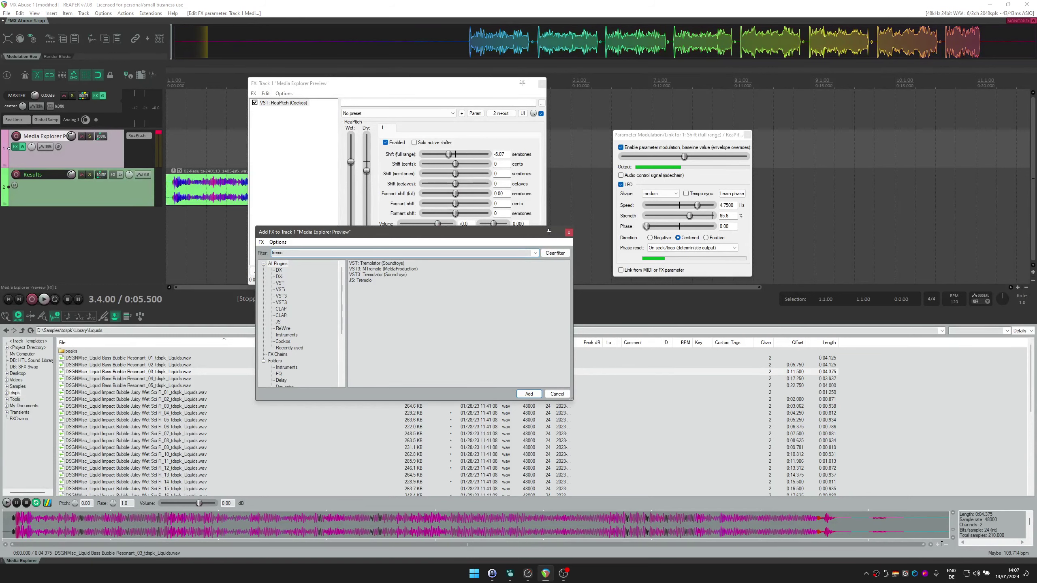
{"action": "key", "text": "Down"}
{"action": "key", "text": "Return"}
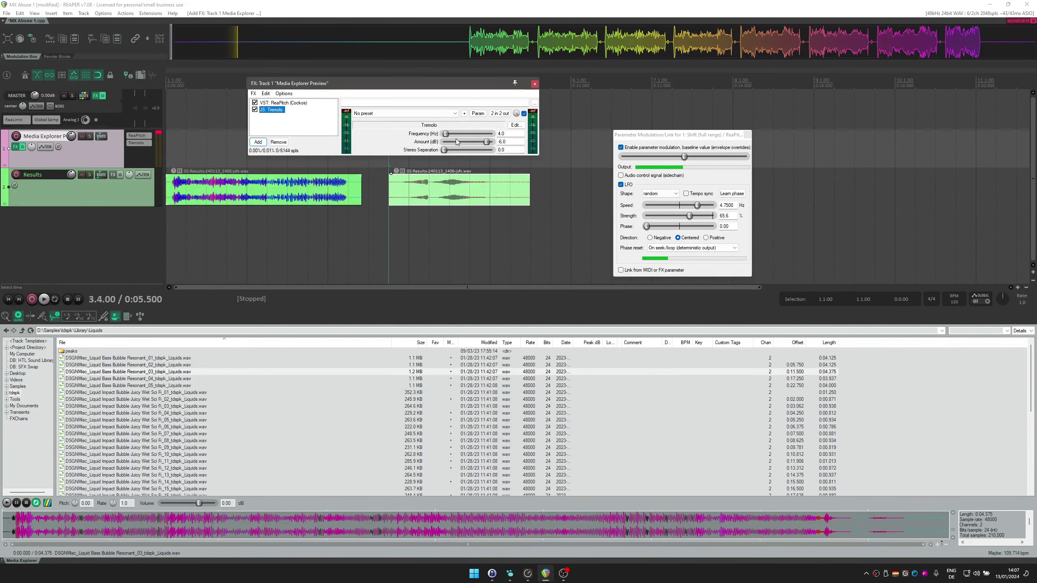
{"action": "scroll", "coordinate": [457, 142], "scroll_direction": "up", "scroll_amount": 3}
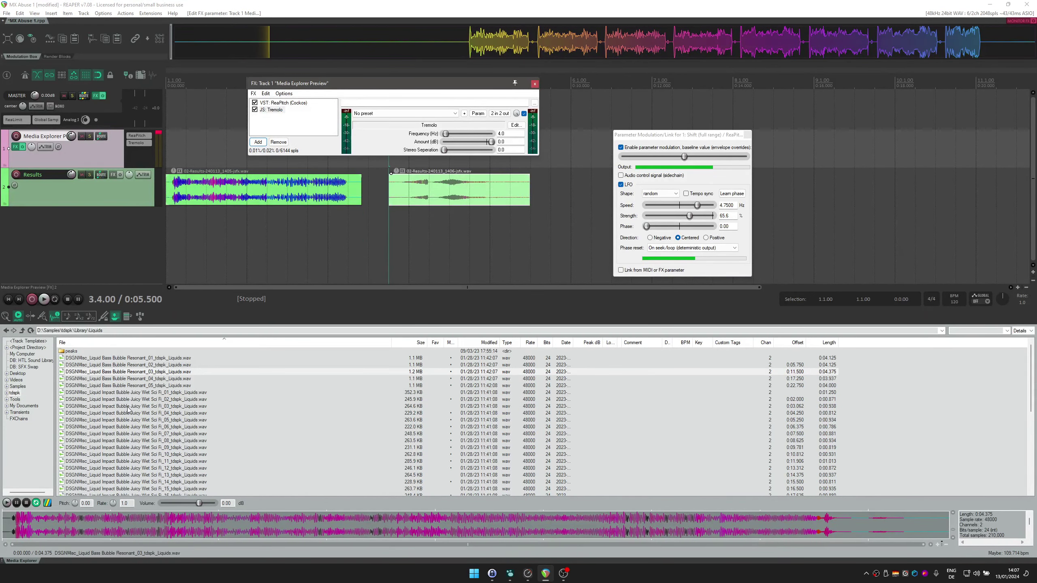
{"action": "left_click", "coordinate": [135, 372]}
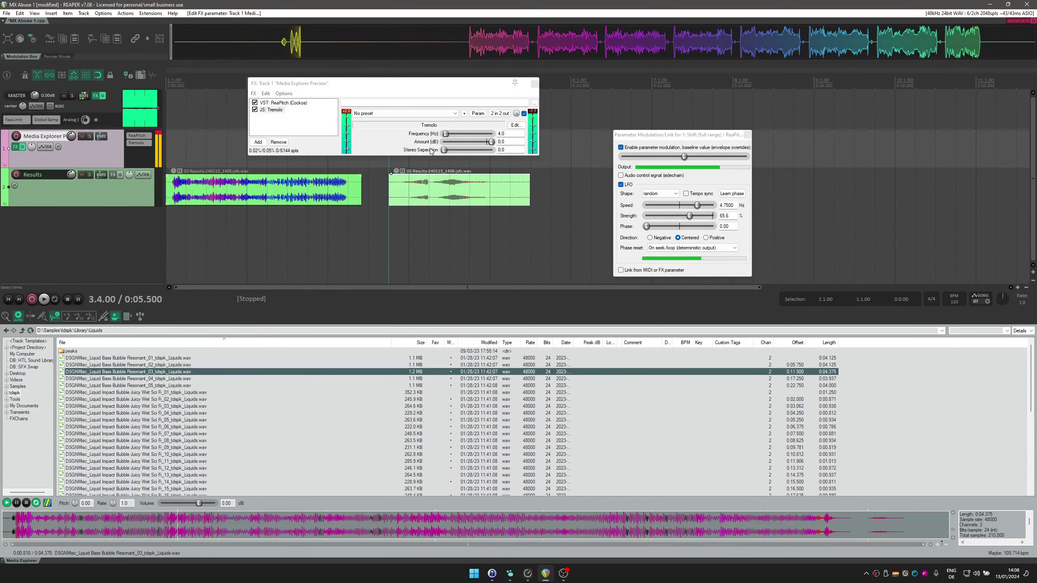
{"action": "left_click_drag", "start_coordinate": [446, 134], "coordinate": [459, 137]}
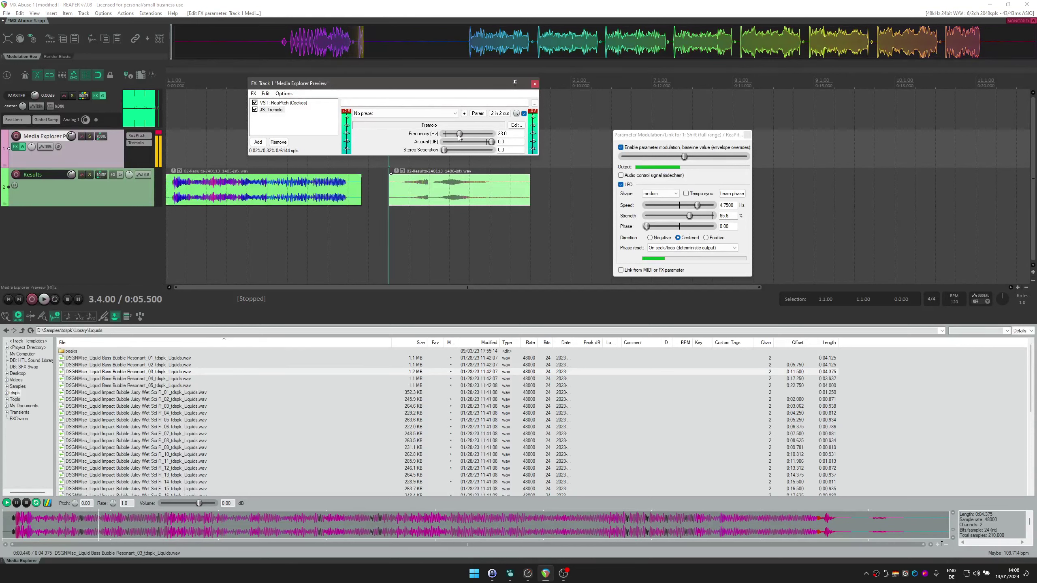
Add JS: Soft Clipper/Limiter to the end of the chain and bring back ReaPitch's settings.
{"action": "double_click", "coordinate": [302, 130]}
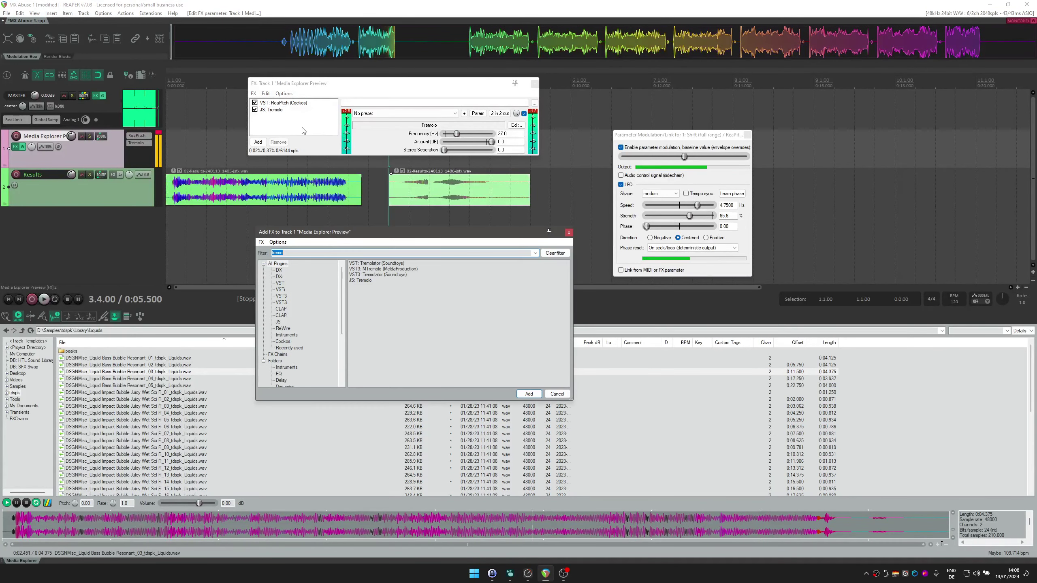
{"action": "type", "text": "soft cl"}
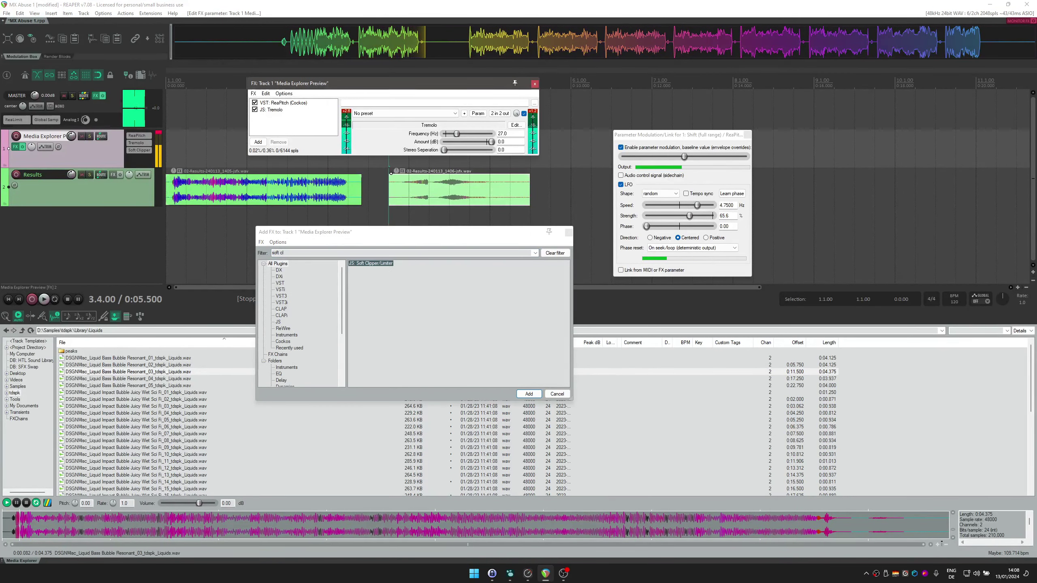
{"action": "key", "text": "Return"}
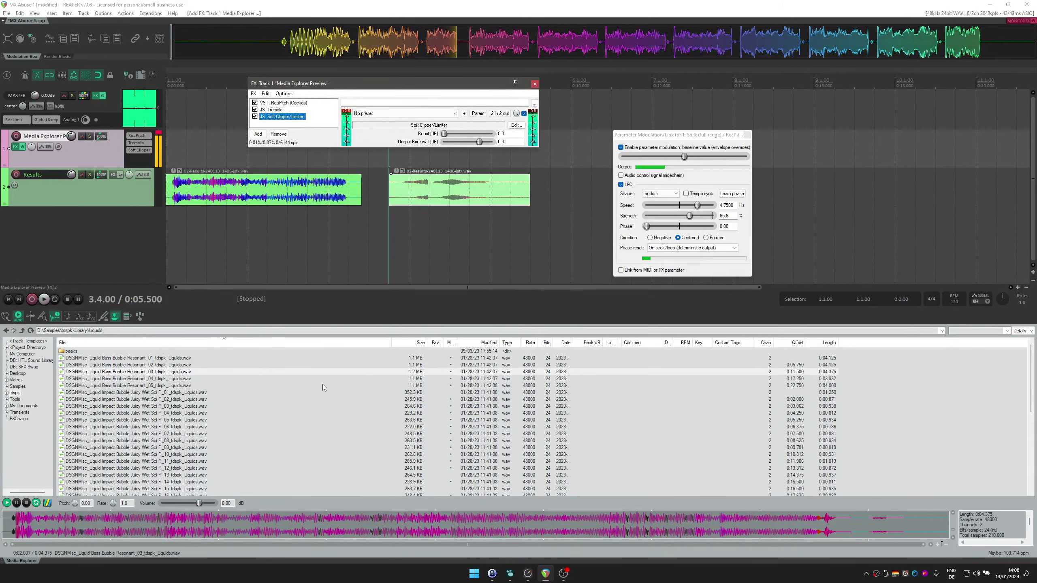
{"action": "left_click", "coordinate": [278, 103]}
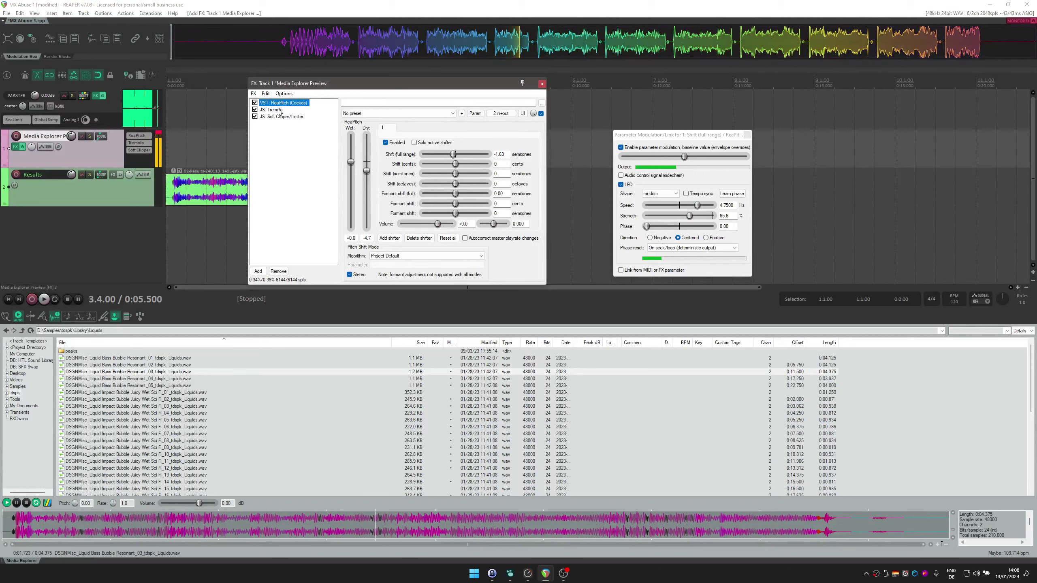
Add a second shifter in ReaPitch, stop the preview, and return to the tdspk folder.
{"action": "left_click", "coordinate": [390, 238]}
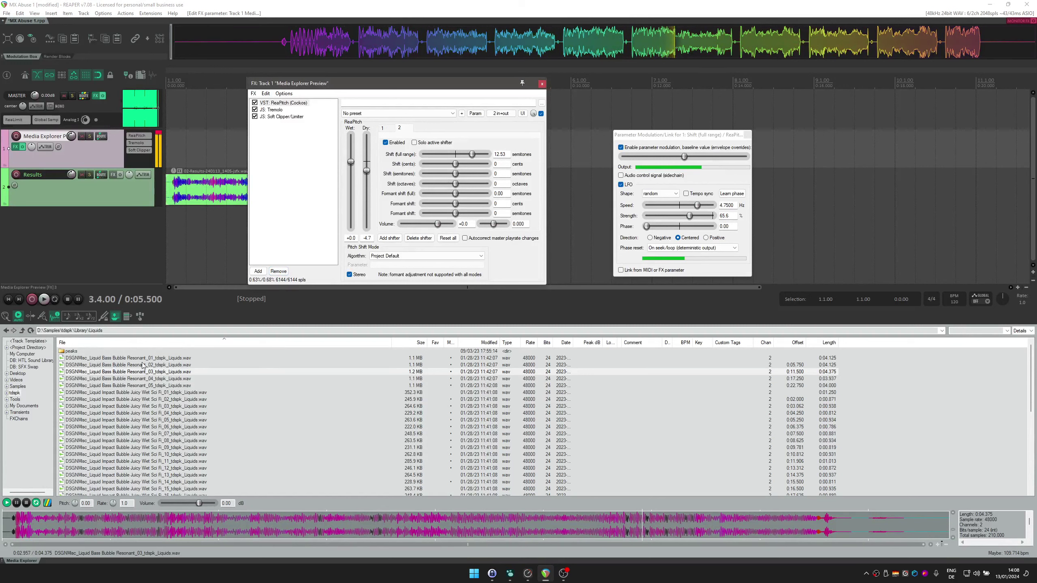
{"action": "left_click", "coordinate": [28, 503]}
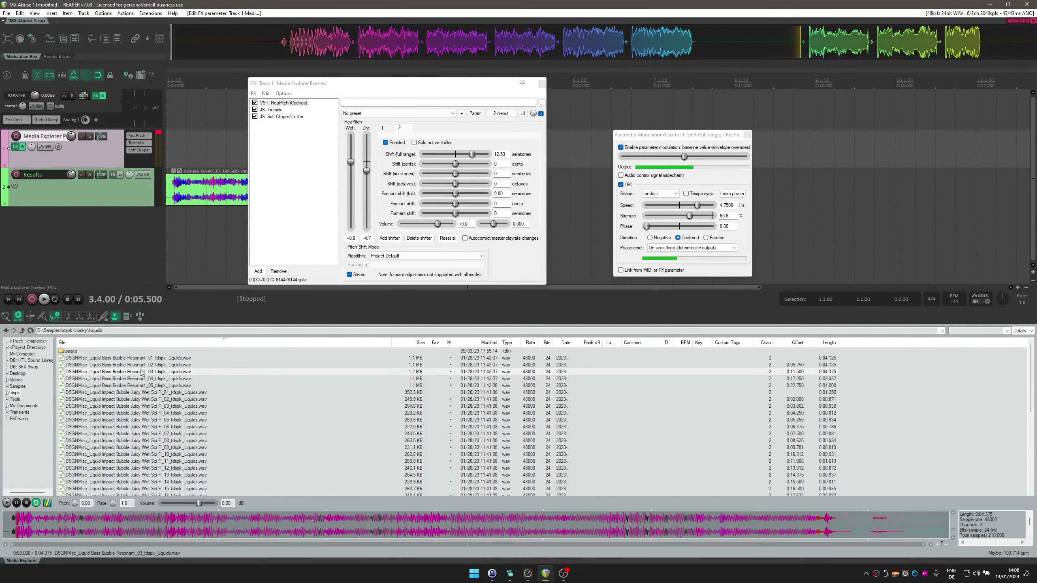
{"action": "left_click", "coordinate": [15, 393]}
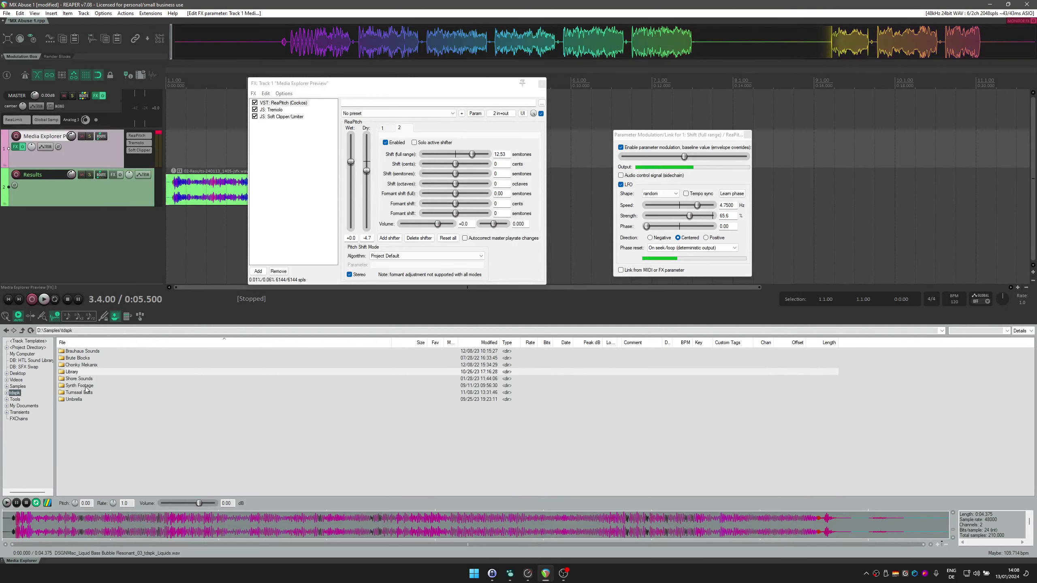
Open Library\Sci Fi and audition the Abstract Texture Artifacts Mech 01 through 04 samples.
{"action": "double_click", "coordinate": [72, 372]}
{"action": "double_click", "coordinate": [122, 373]}
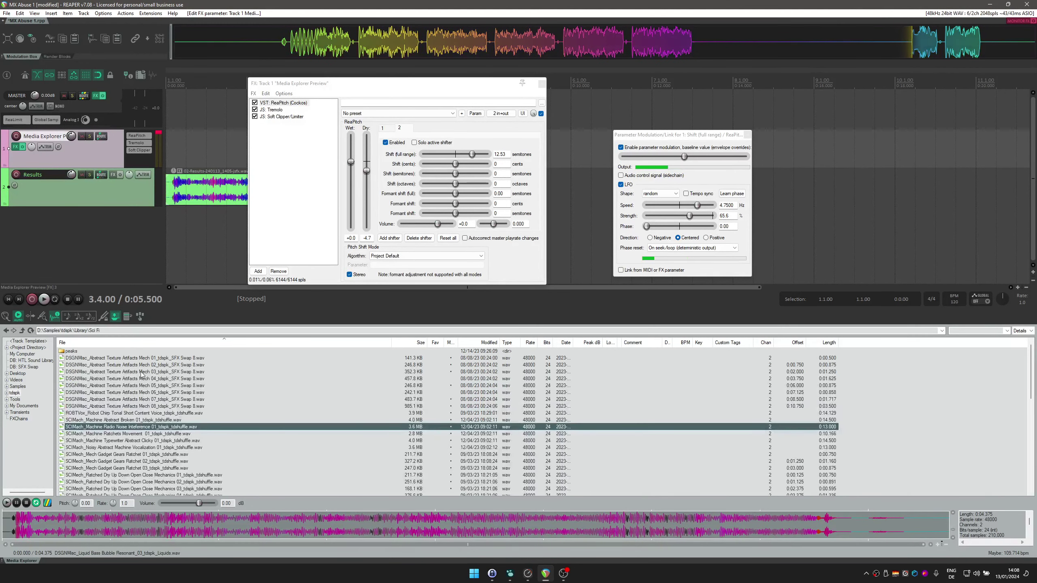
{"action": "left_click", "coordinate": [138, 359]}
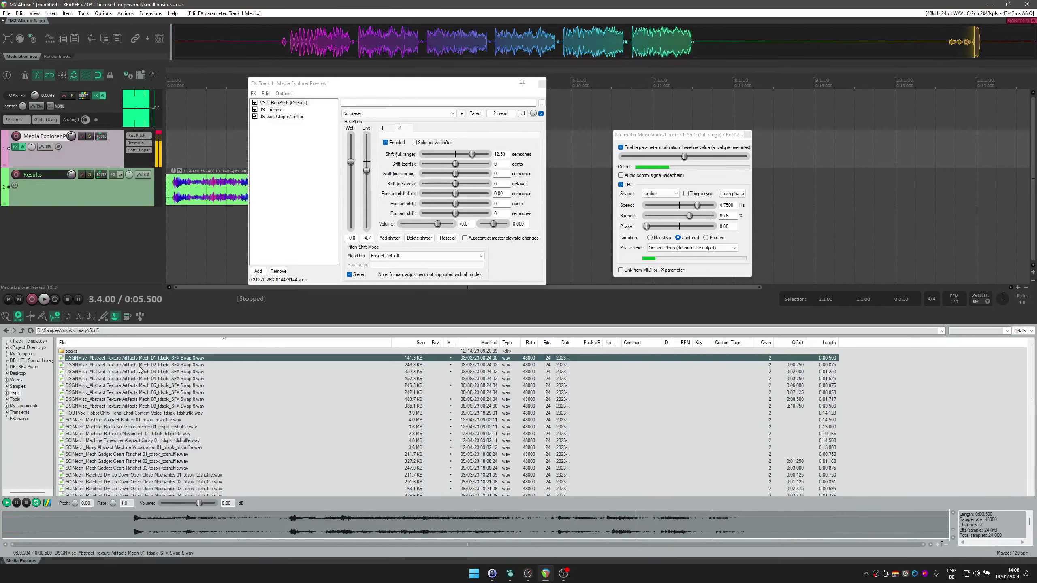
{"action": "left_click", "coordinate": [140, 367]}
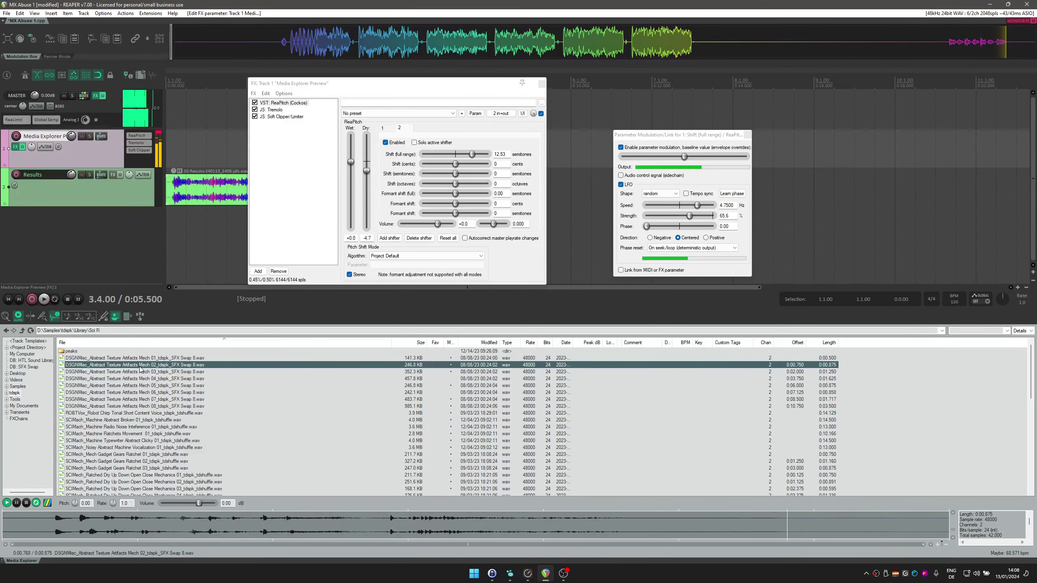
{"action": "key", "text": "Down"}
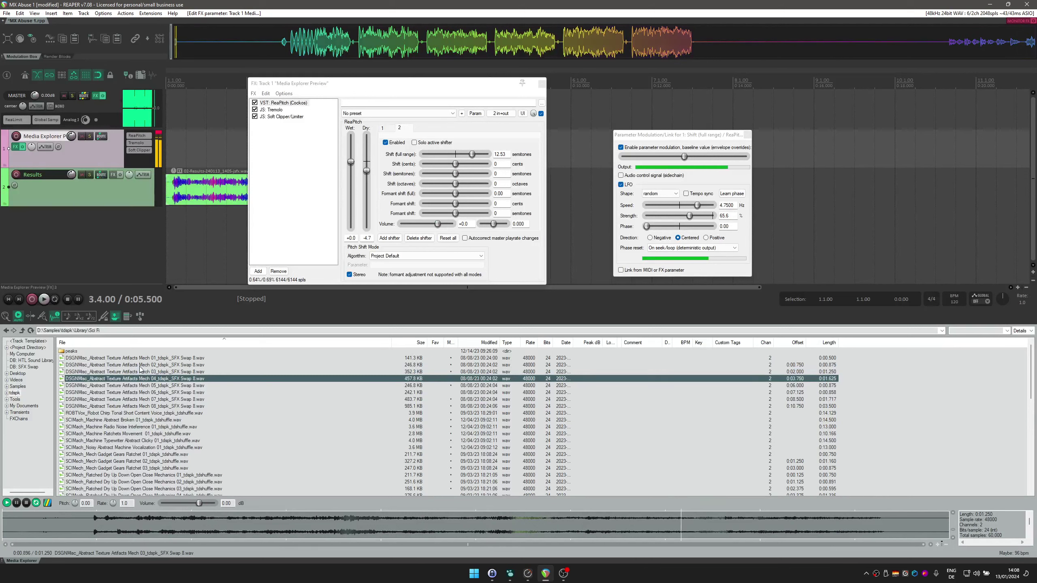
{"action": "key", "text": "Down"}
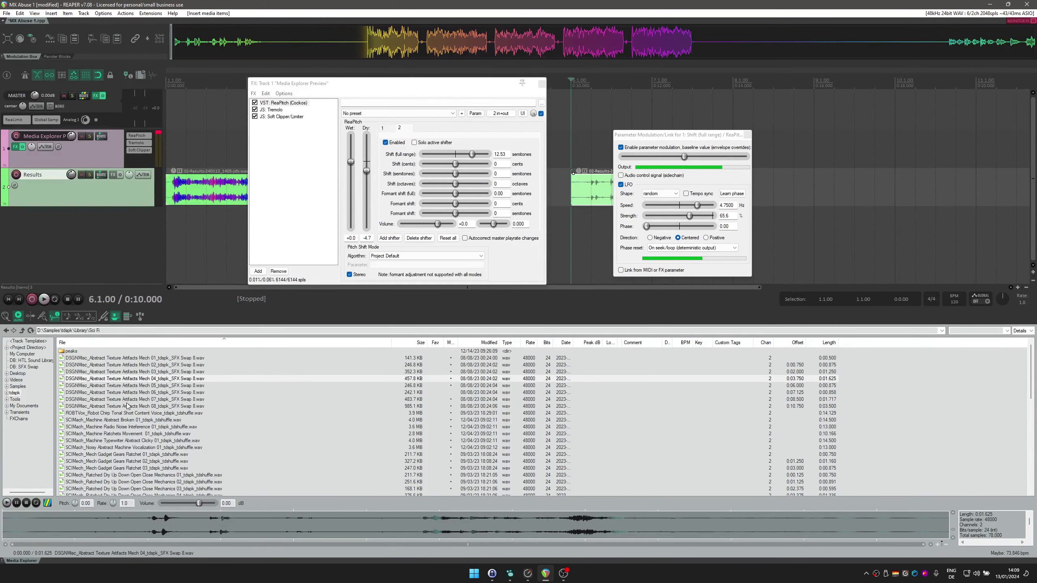
Preview the Sci Fi samples from Machine Abstract Broken 01 down to Mechanics Drive 02 through the chain.
{"action": "key", "text": "Down"}
{"action": "key", "text": "Down"}
{"action": "key", "text": "Down"}
{"action": "key", "text": "Down"}
{"action": "key", "text": "Down"}
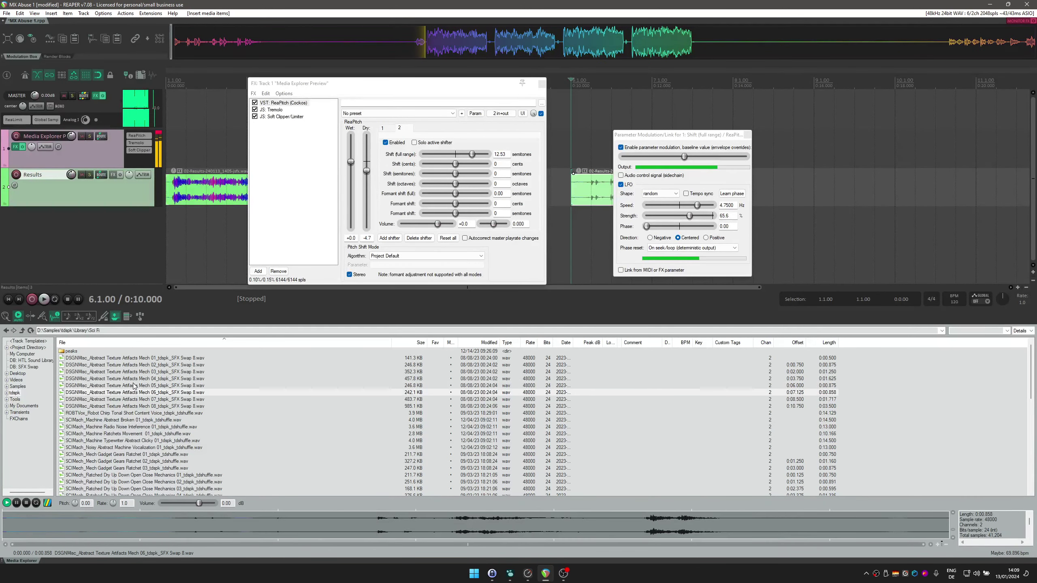
{"action": "key", "text": "Down"}
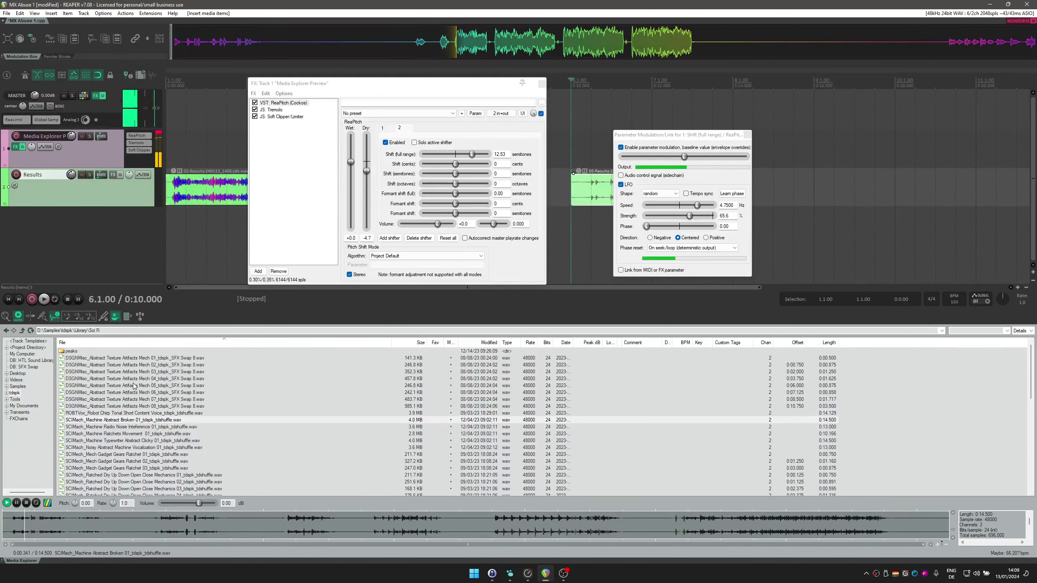
{"action": "key", "text": "Down"}
{"action": "key", "text": "Up"}
{"action": "key", "text": "Up"}
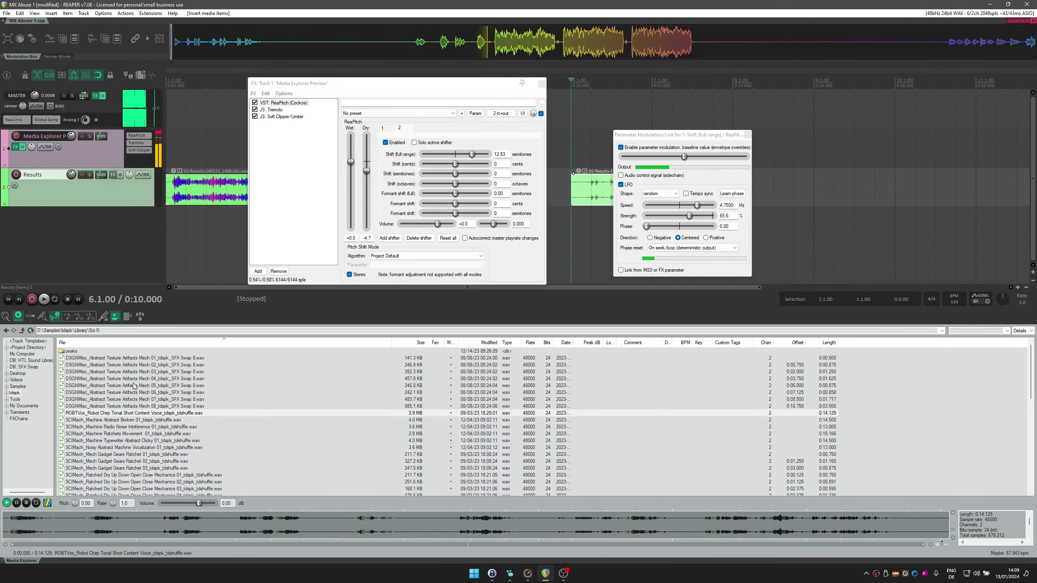
{"action": "key", "text": "Down"}
{"action": "key", "text": "Down"}
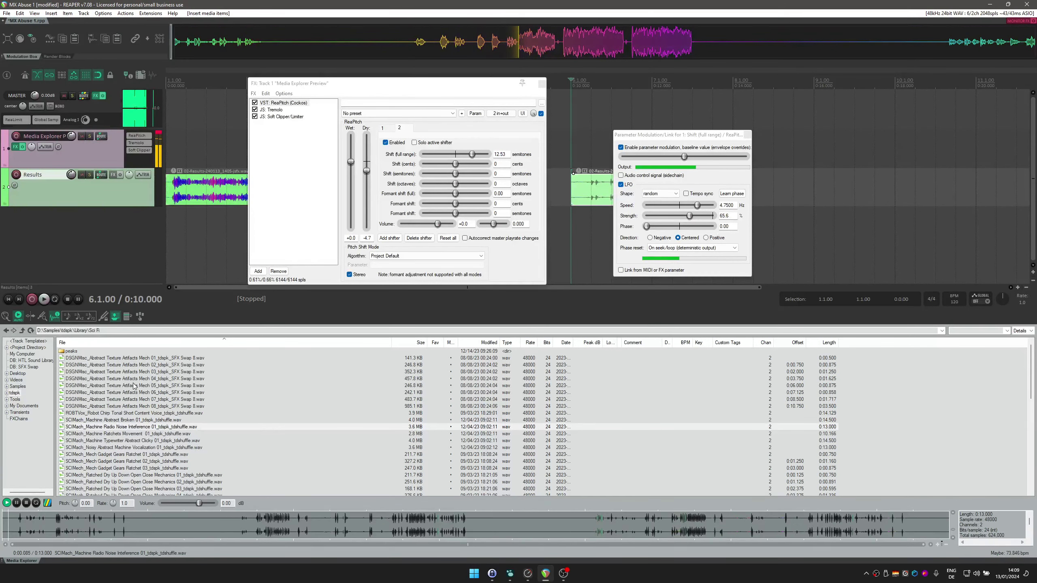
{"action": "key", "text": "Down"}
{"action": "key", "text": "Down"}
{"action": "key", "text": "Down"}
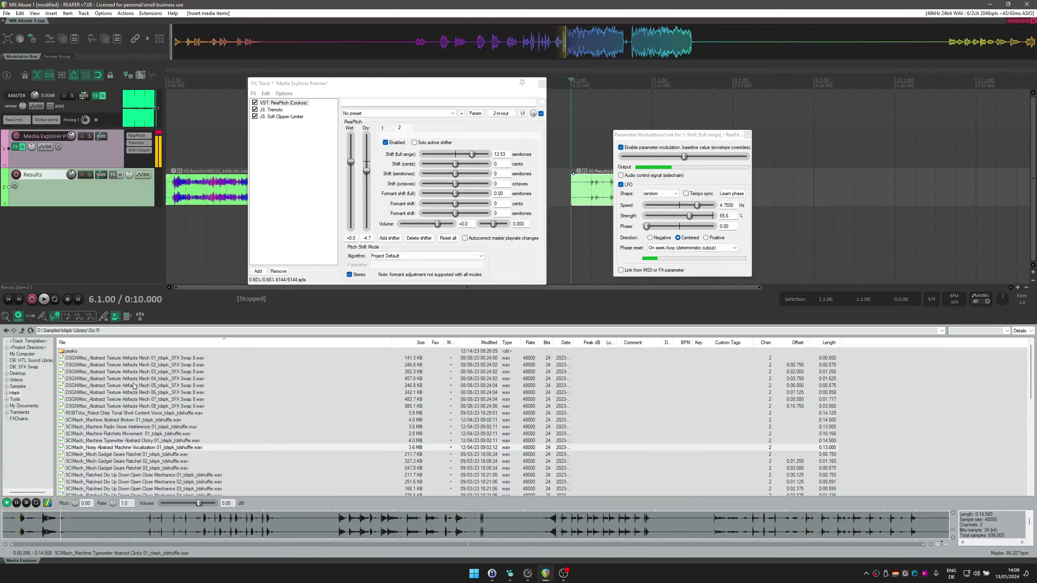
{"action": "key", "text": "Down"}
{"action": "key", "text": "Down"}
{"action": "key", "text": "Down"}
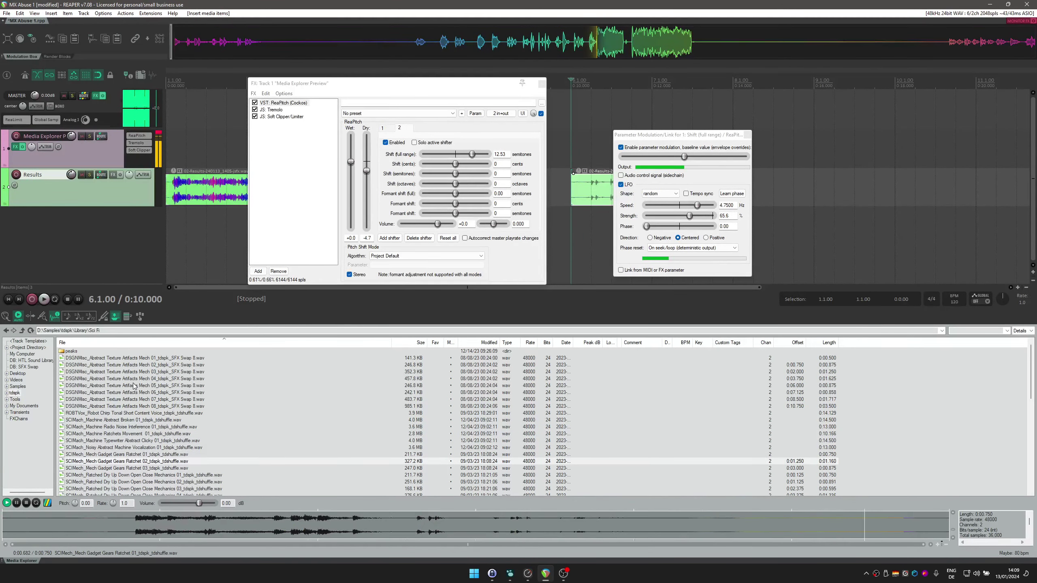
{"action": "key", "text": "Down"}
{"action": "key", "text": "Down"}
{"action": "key", "text": "Down"}
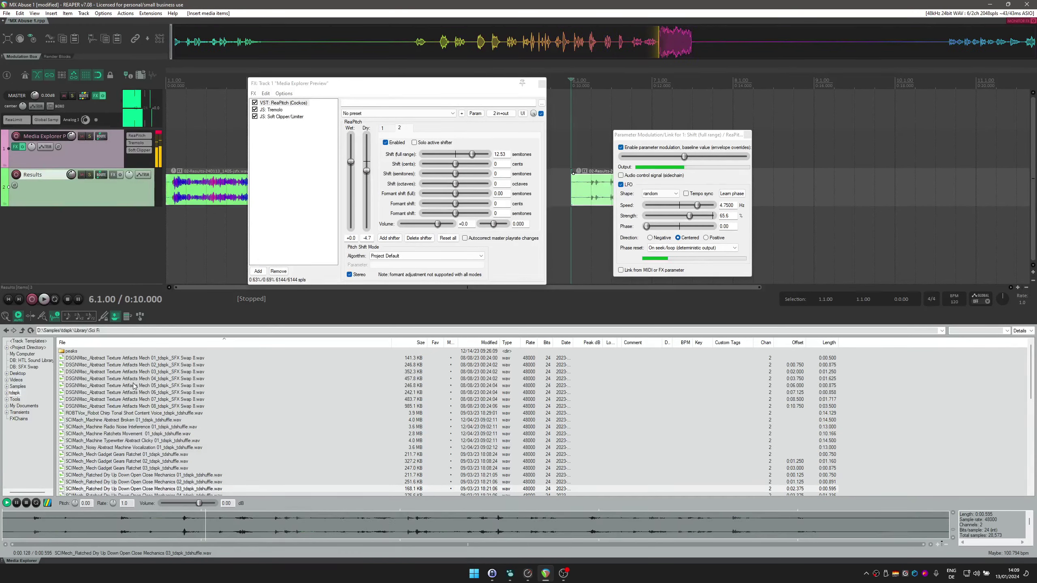
{"action": "key", "text": "Down"}
{"action": "key", "text": "Down"}
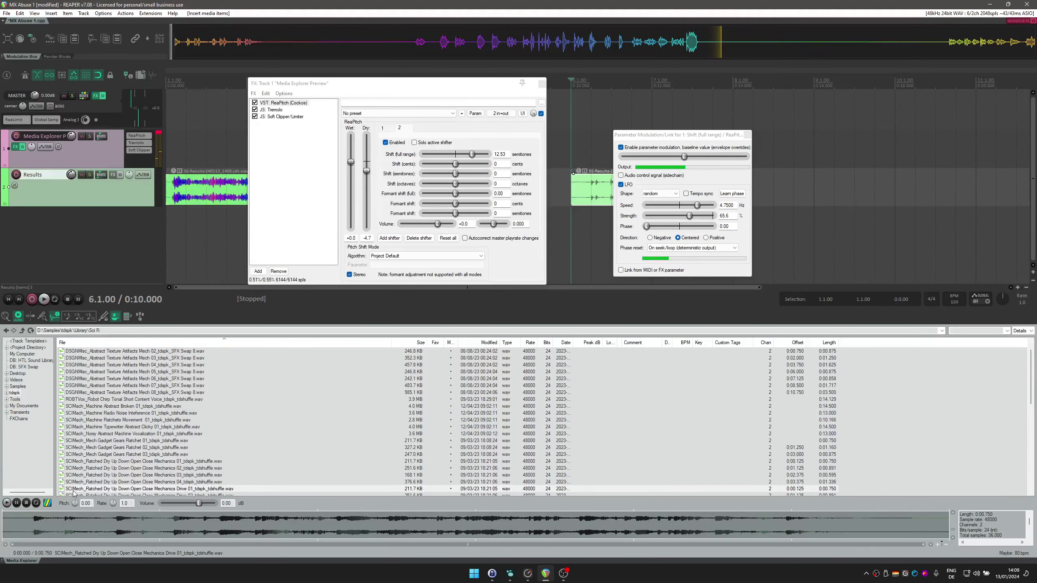
{"action": "key", "text": "Down"}
{"action": "key", "text": "Down"}
{"action": "key", "text": "Down"}
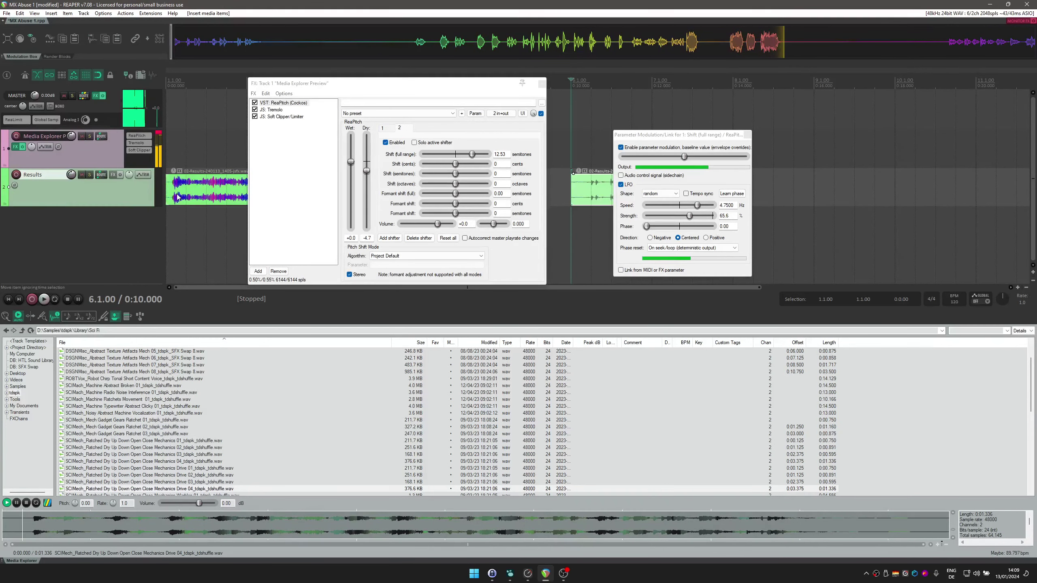
Bypass the preview track's effects and play the Mechanics Drive 04 sample dry for comparison.
{"action": "left_click", "coordinate": [22, 146]}
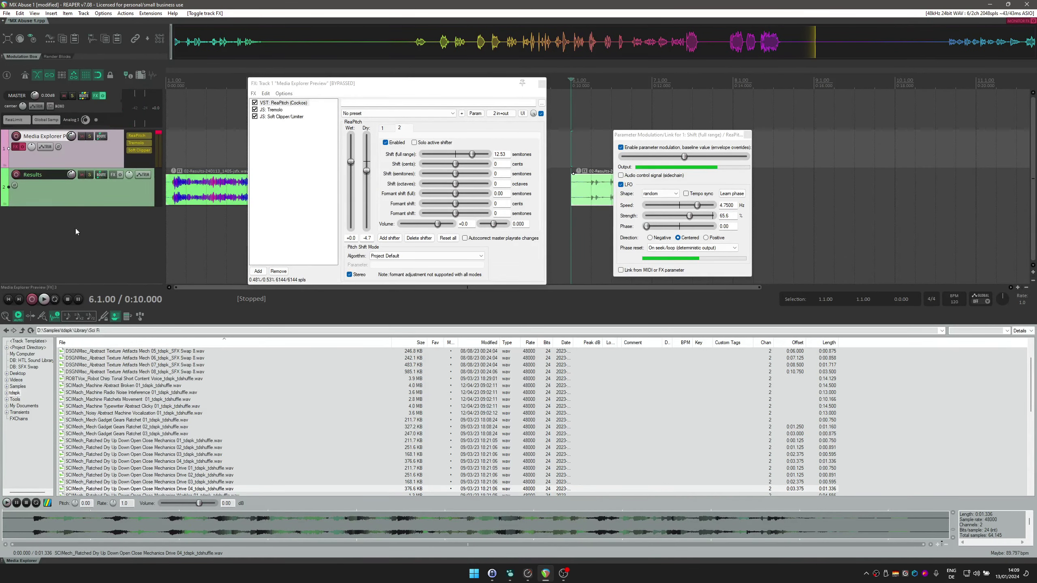
{"action": "left_click", "coordinate": [179, 489]}
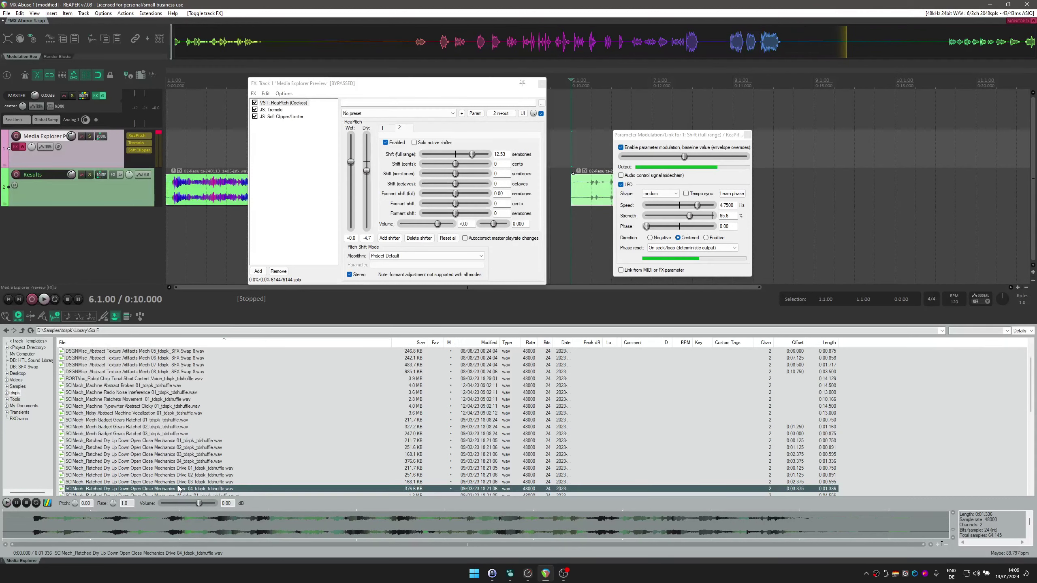
{"action": "left_click", "coordinate": [7, 503]}
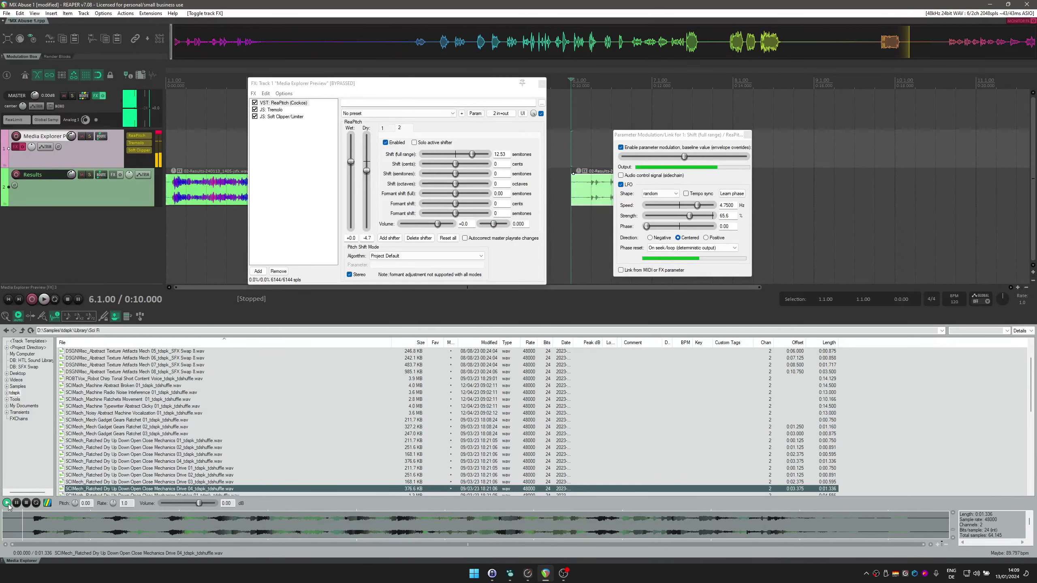
Re-enable the track's effects, replay Mechanics Drive 04 through them, and set the preview to loop.
{"action": "left_click", "coordinate": [19, 147]}
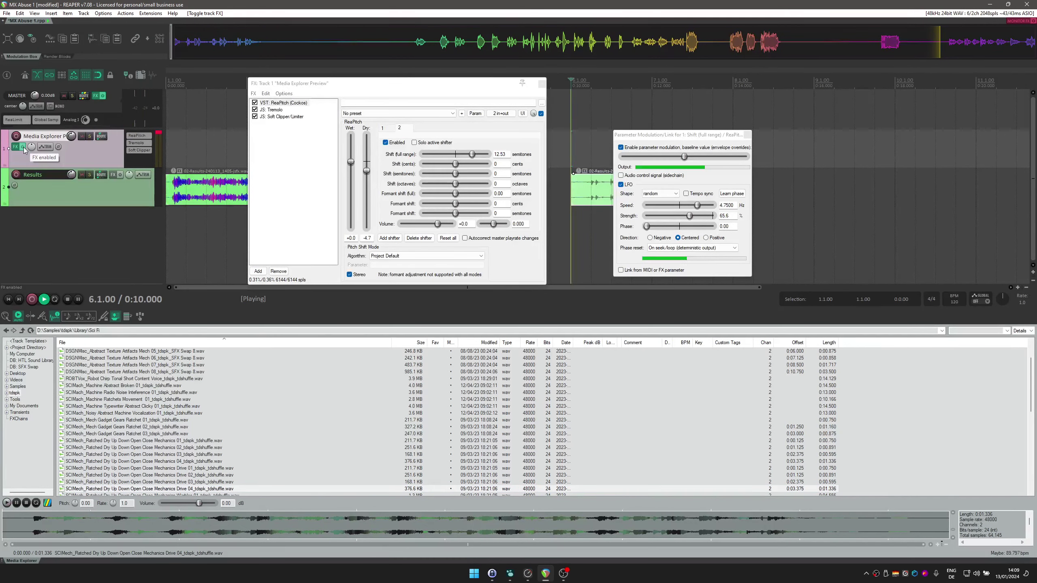
{"action": "key", "text": "space"}
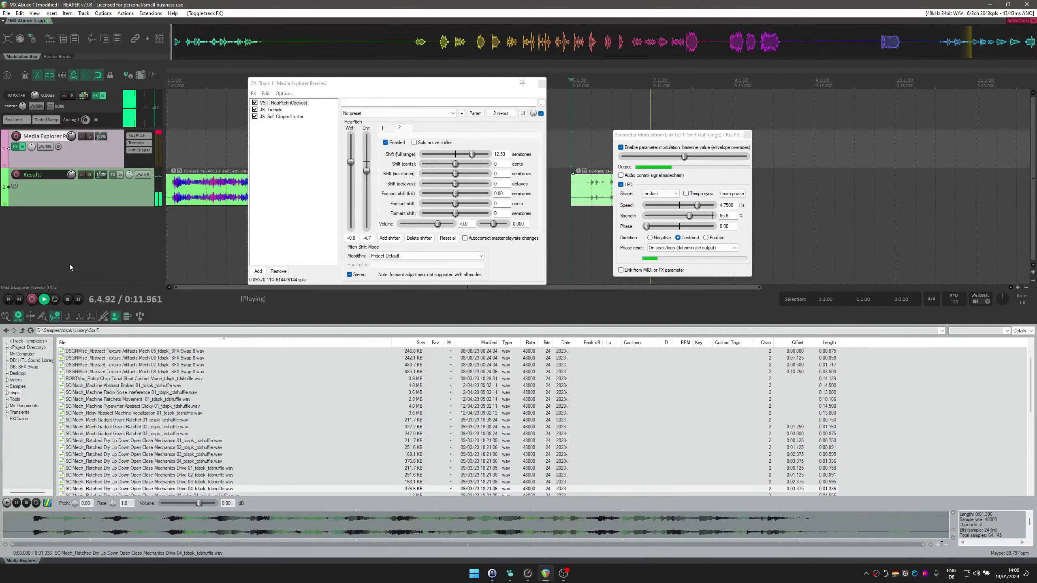
{"action": "key", "text": "space"}
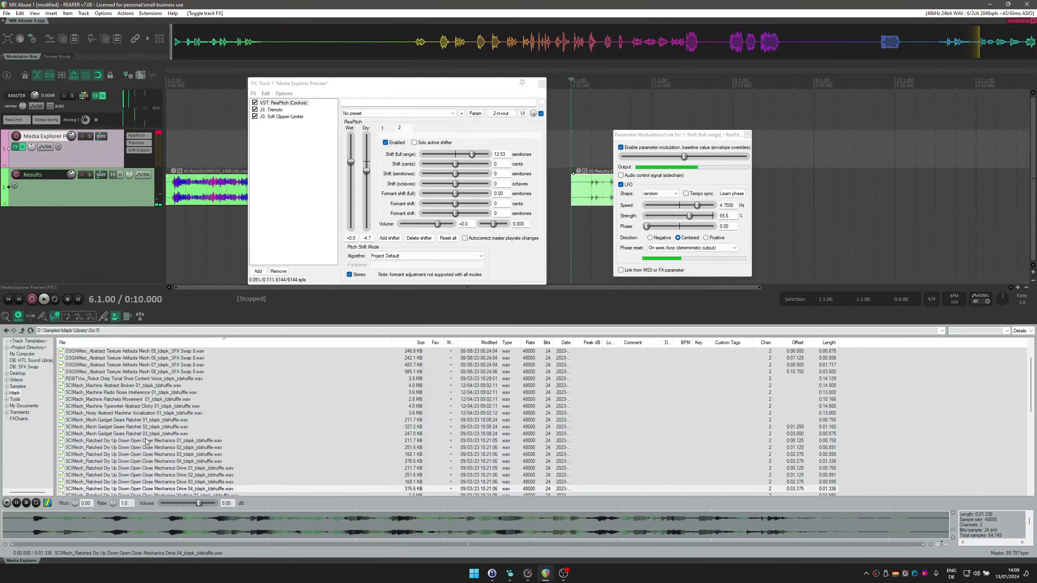
{"action": "left_click", "coordinate": [146, 489]}
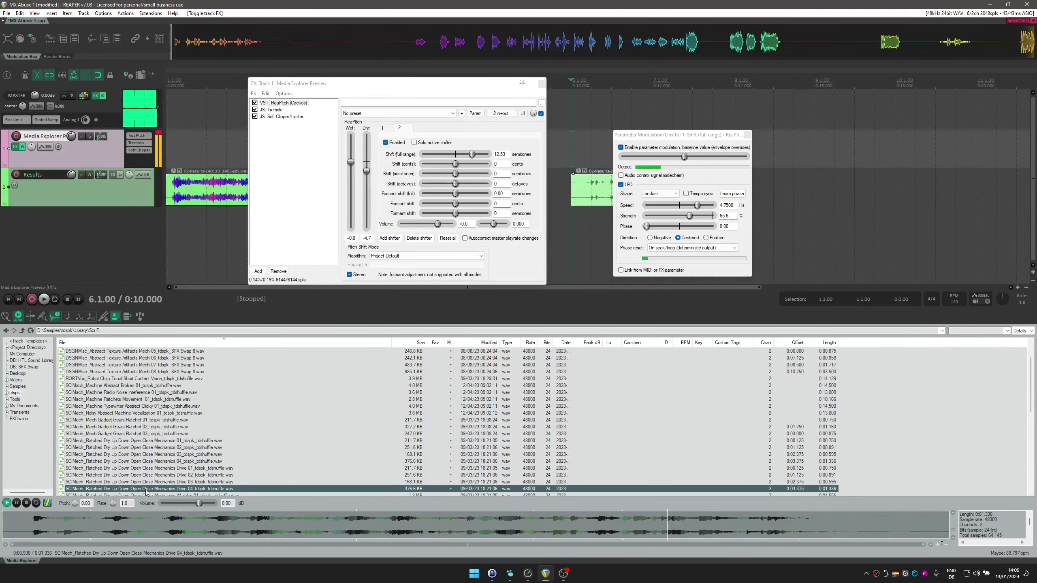
{"action": "left_click", "coordinate": [38, 503]}
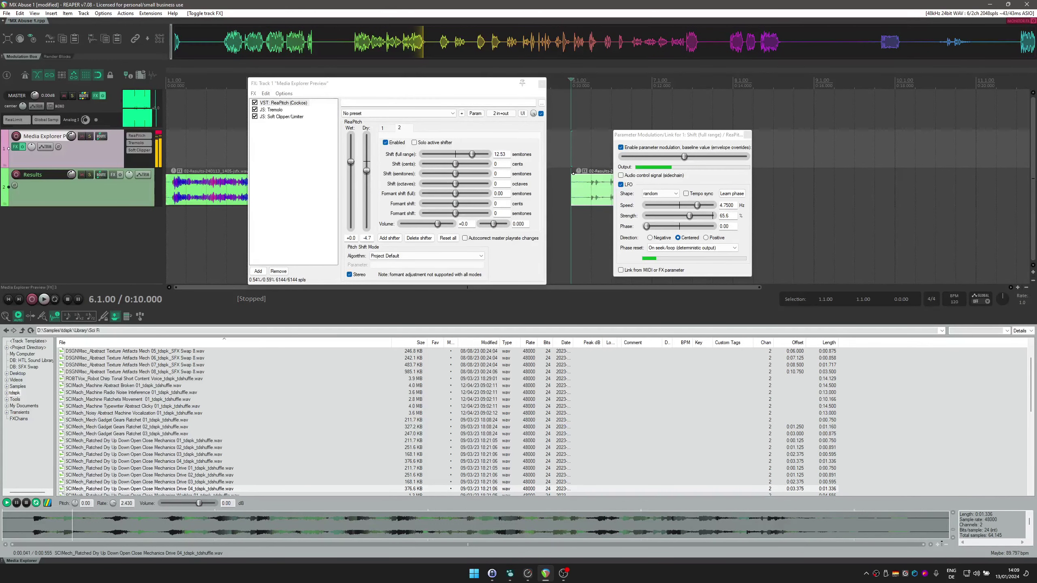
Stop the Mechanics Drive 04 preview, now playing at a 0.723 rate.
{"action": "left_click", "coordinate": [28, 504]}
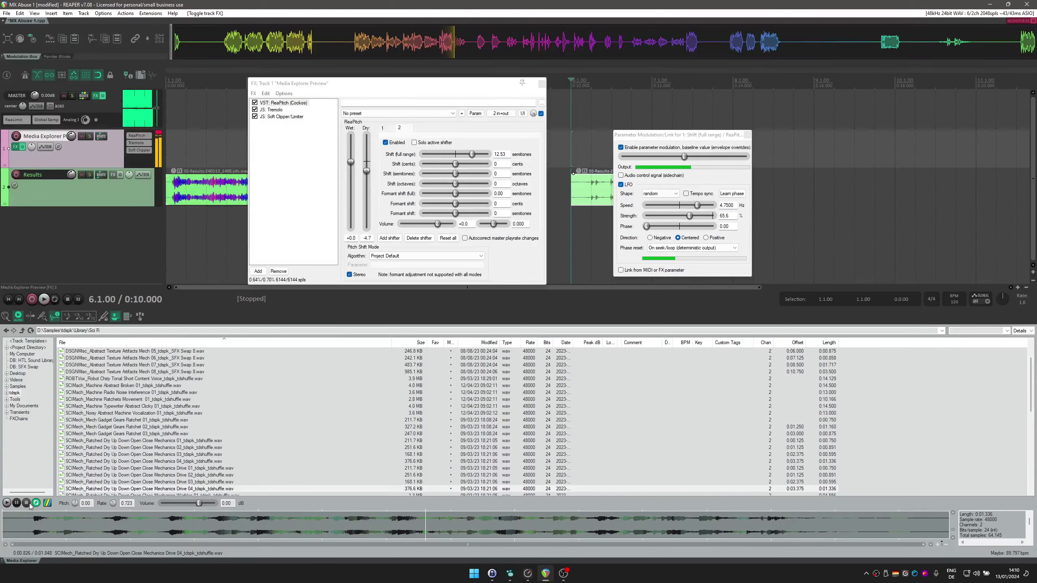